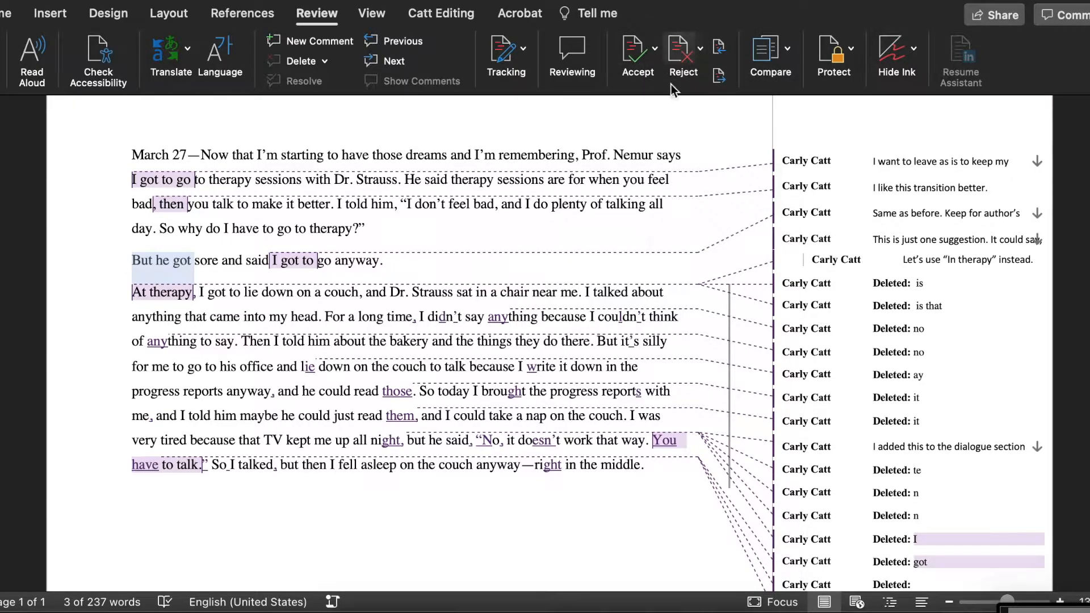
Step: Turn off Track Changes for the document
left_click(503, 63)
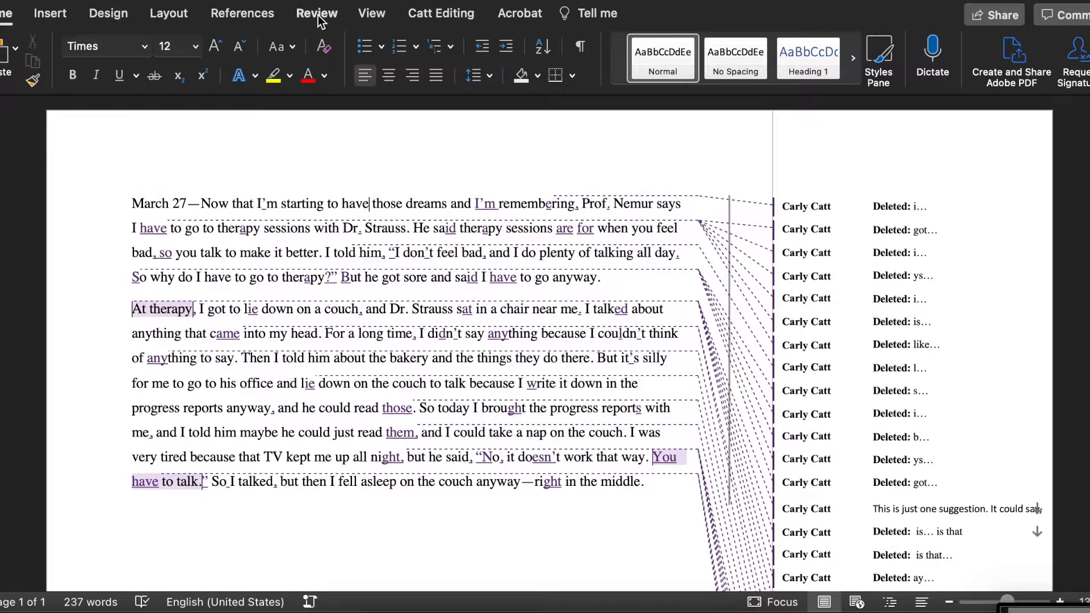
left_click(318, 15)
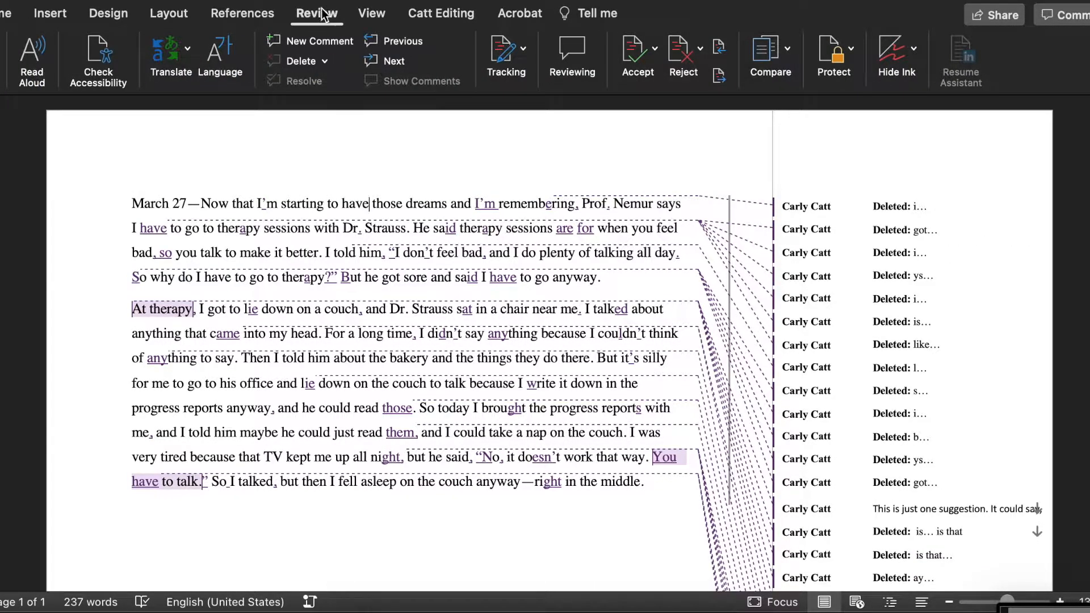
left_click(507, 56)
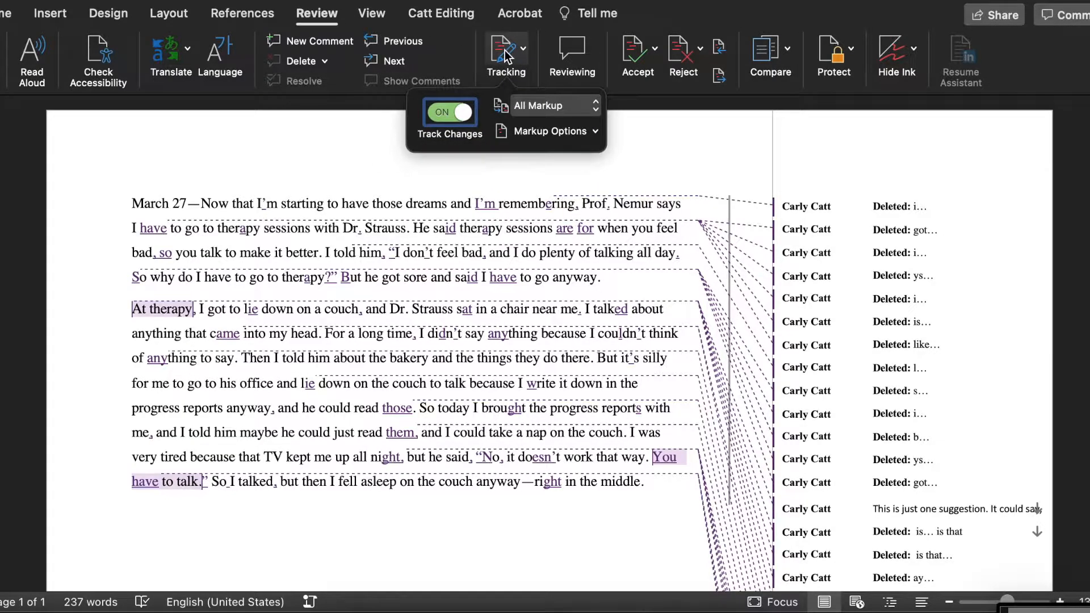
left_click(448, 112)
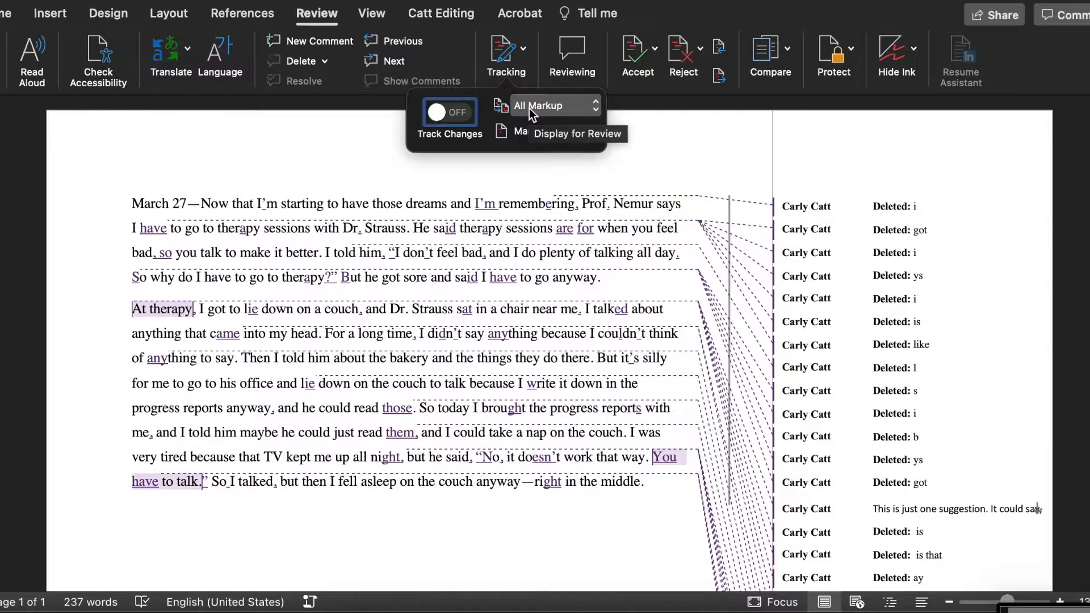
Step: Compare the document in the Simple Markup, No Markup and Original views, and return to All Markup
left_click(563, 106)
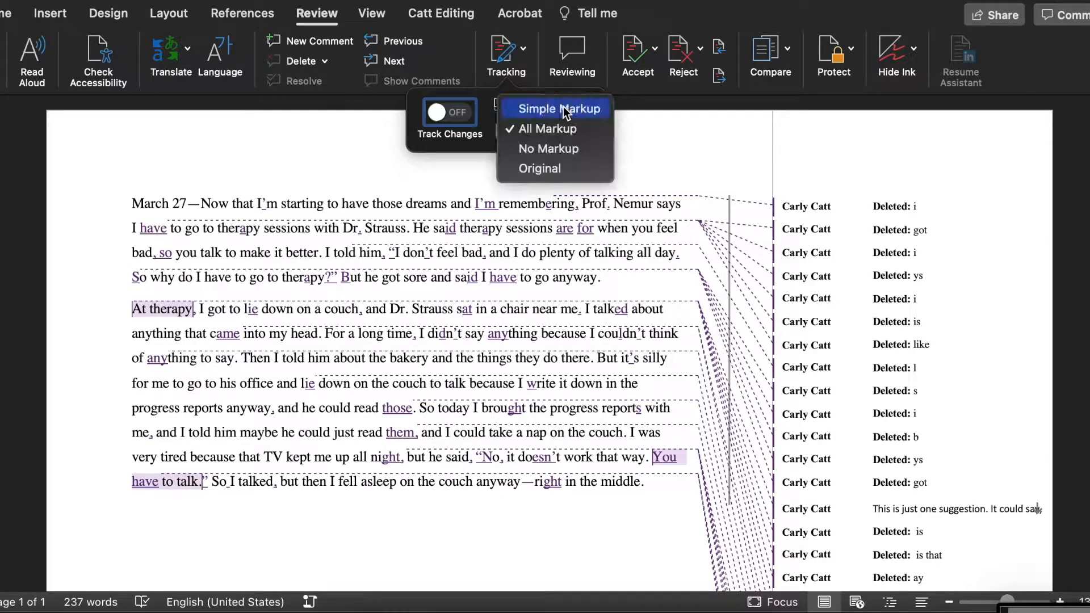
left_click(563, 107)
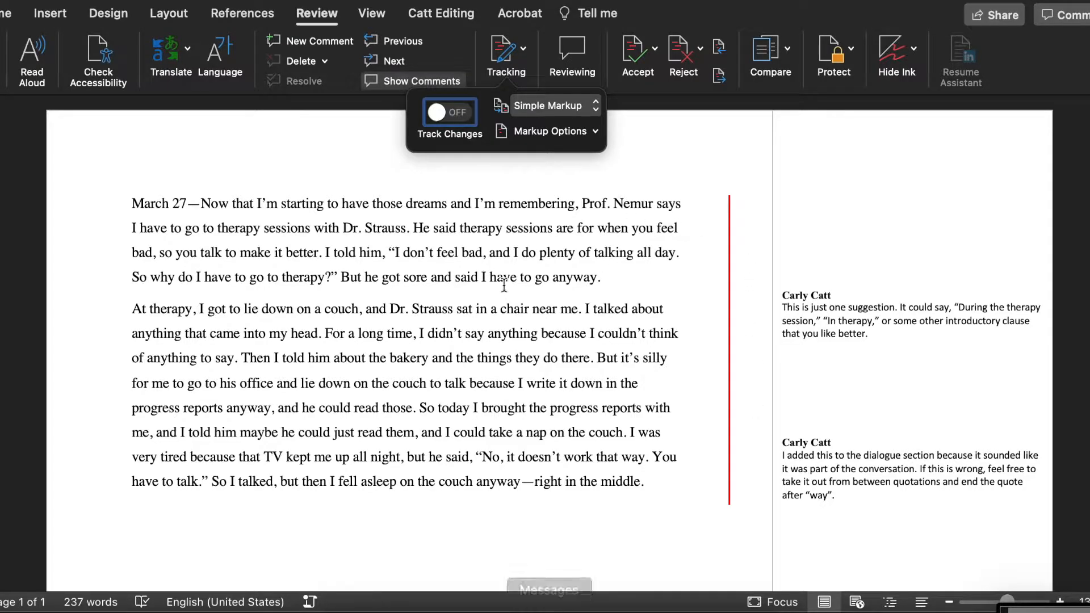
left_click(554, 107)
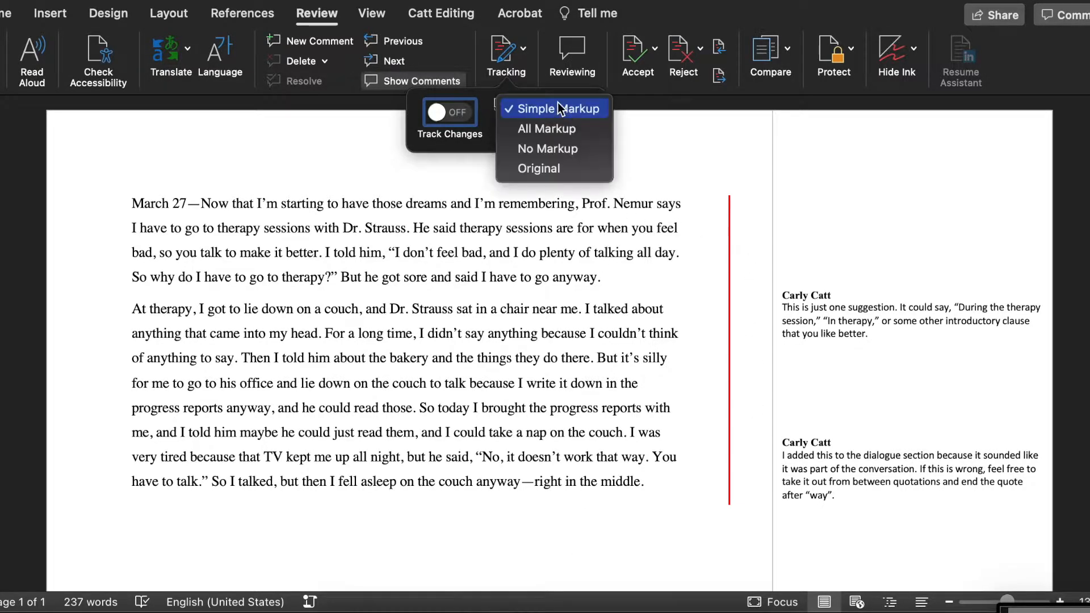
left_click(556, 150)
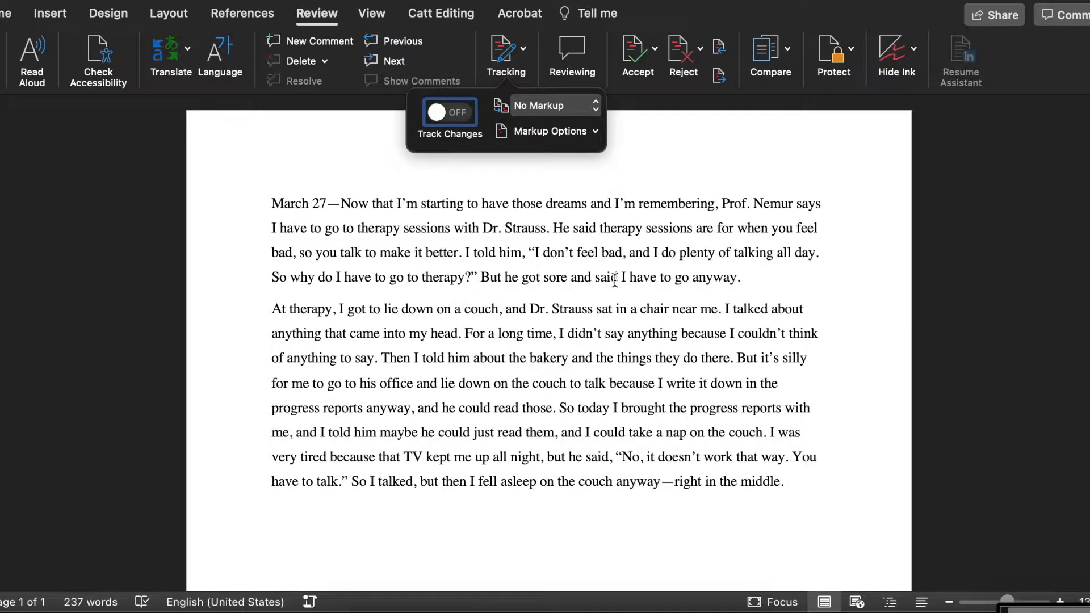
left_click(542, 106)
left_click(534, 130)
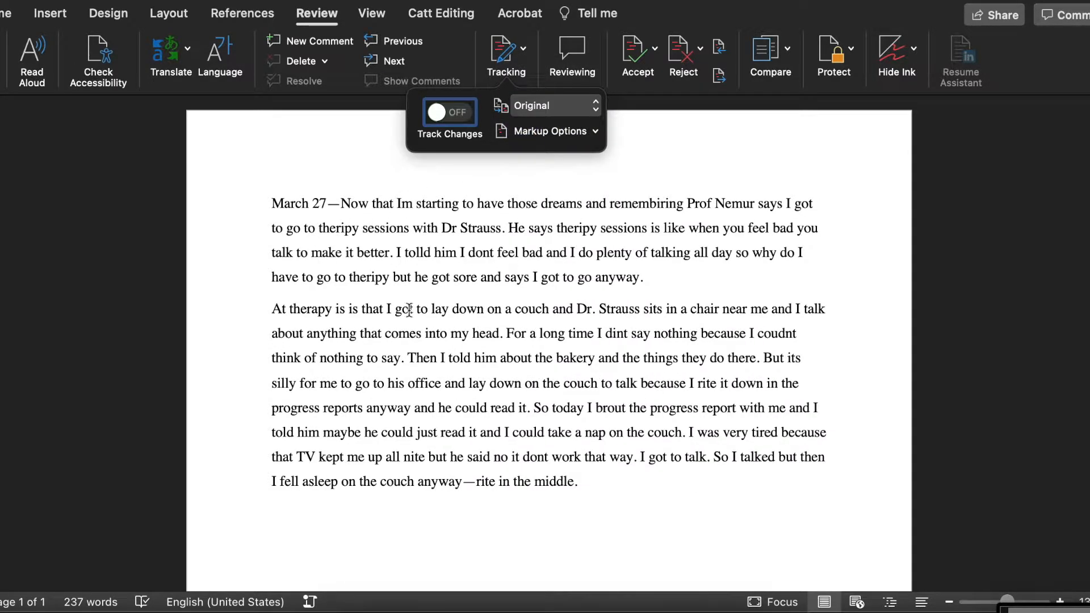
left_click(550, 106)
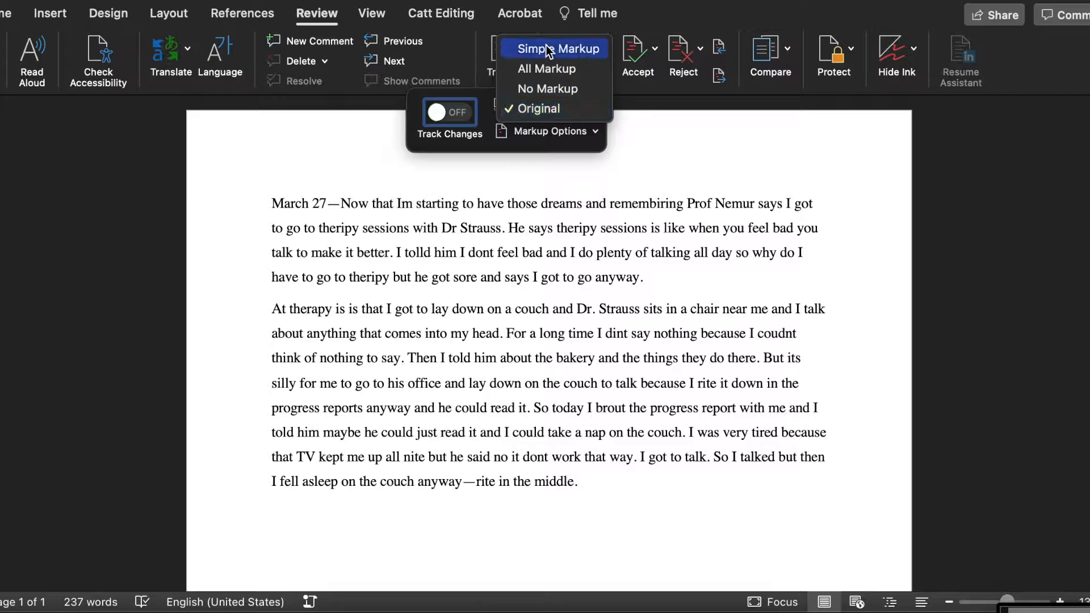
left_click(539, 62)
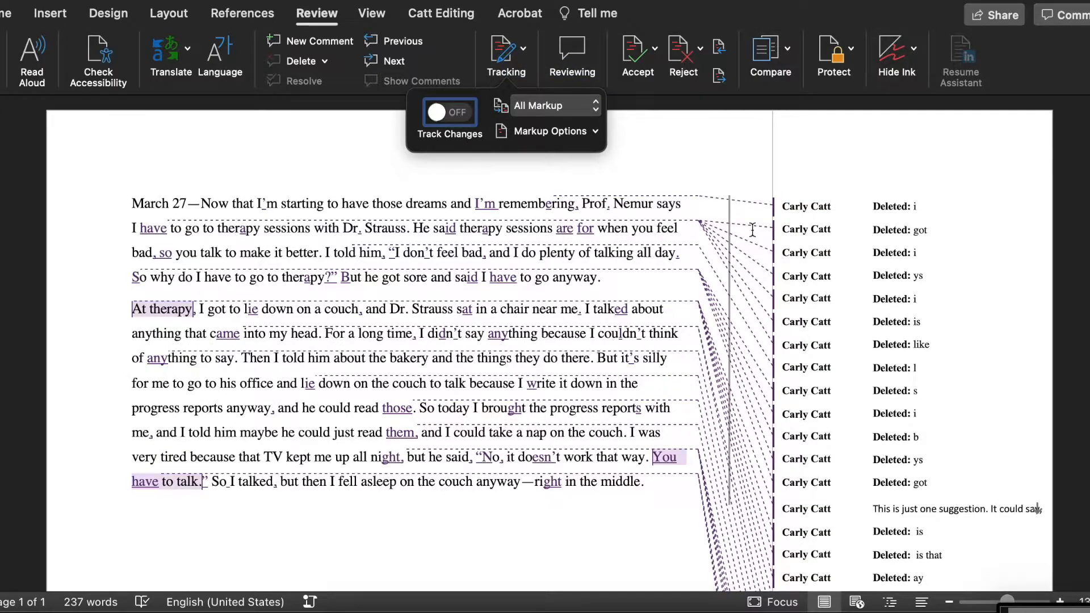
left_click(463, 182)
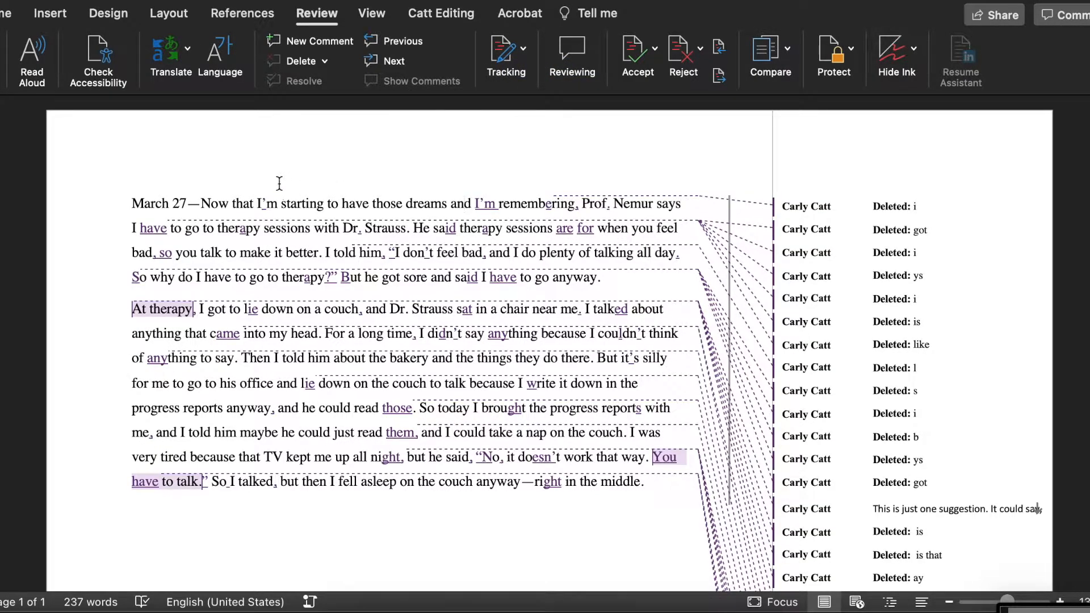
Step: Accept the first two tracked changes in the opening line: the apostrophe in "I'm starting" and the inserted "I'm" before "remembering"
left_click(133, 203)
left_click(720, 75)
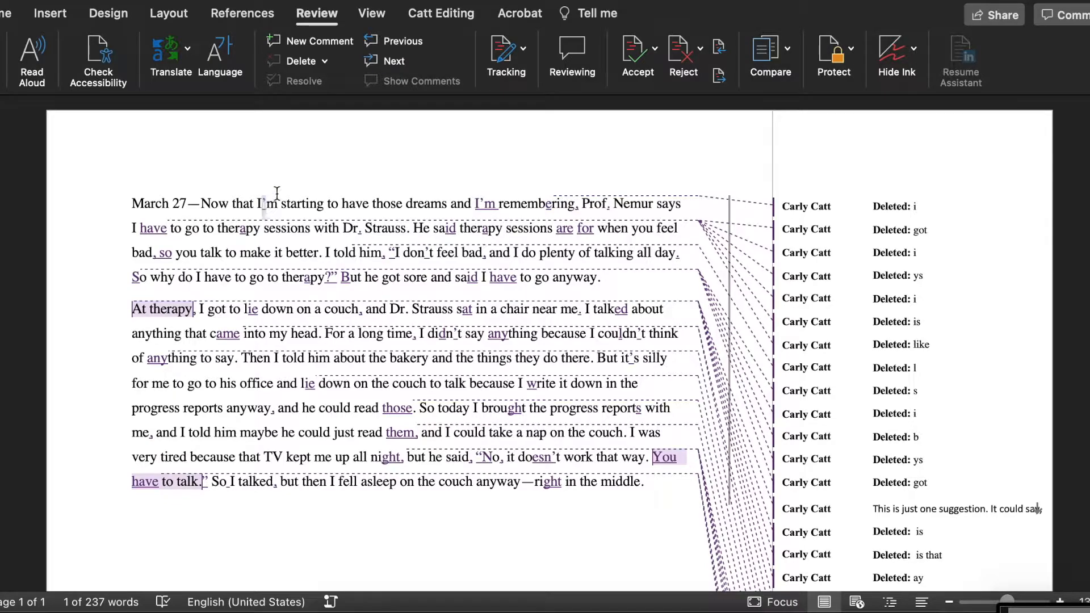
left_click(632, 55)
mouse_move(492, 206)
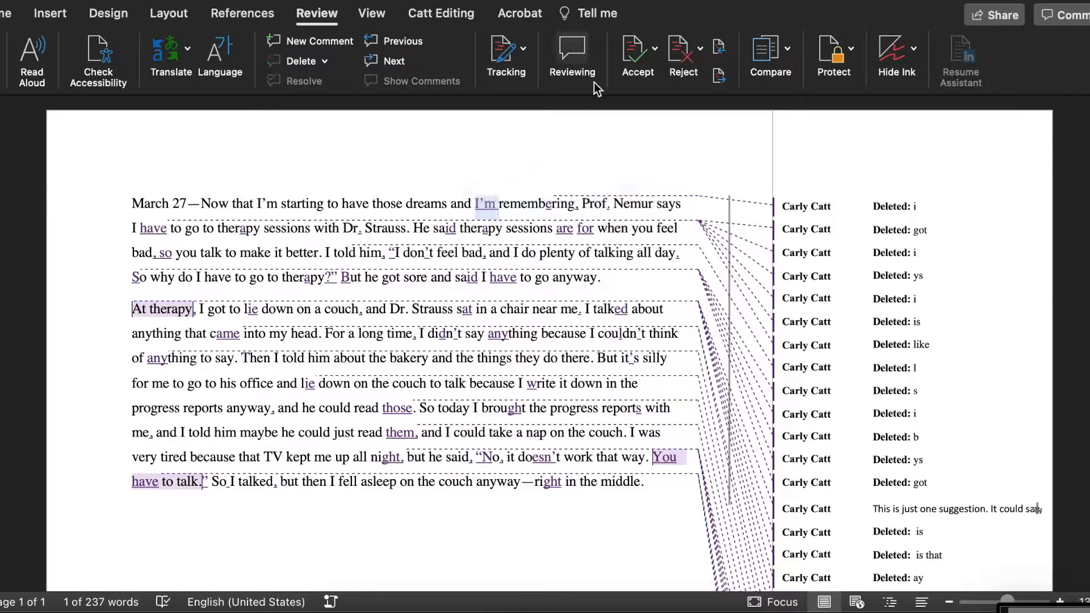
left_click(637, 52)
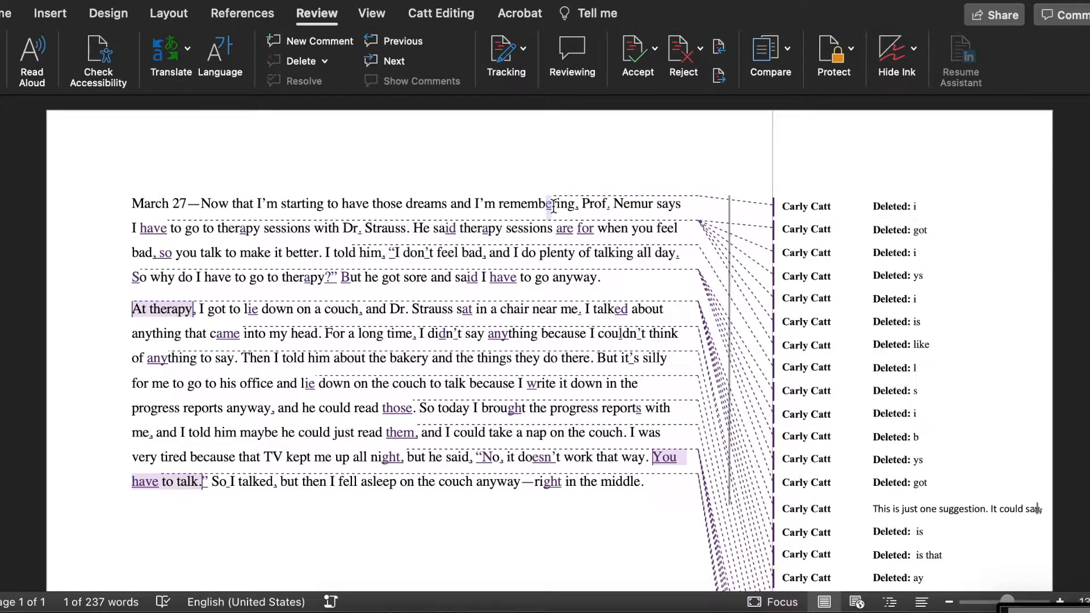
Step: Accept the remaining changes in the opening line: the spelling correction in "remembering", the comma after it, and the period after "Prof"
mouse_move(553, 208)
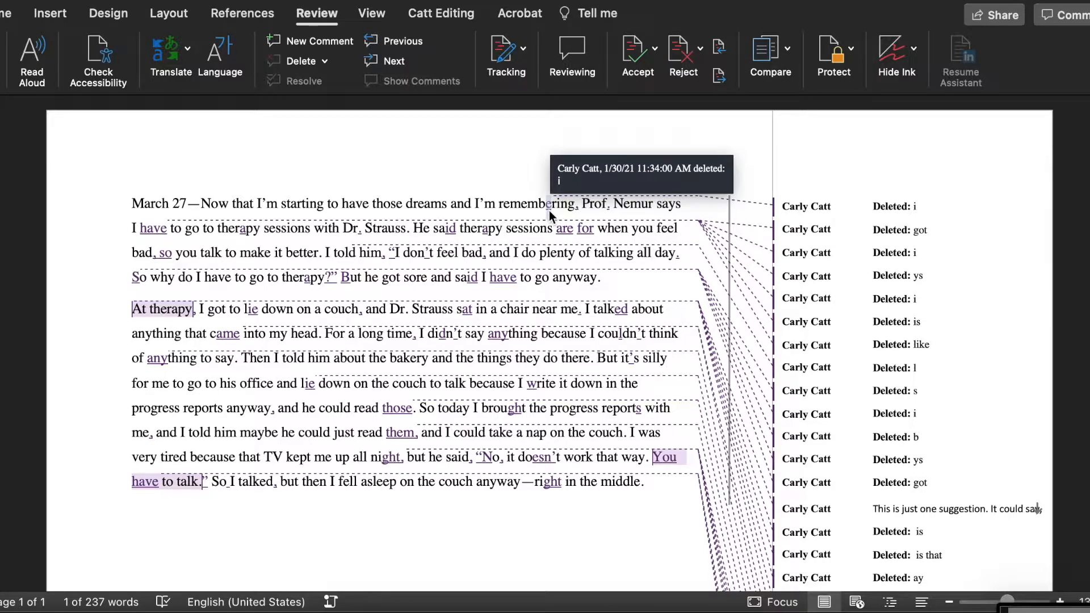
left_click(633, 57)
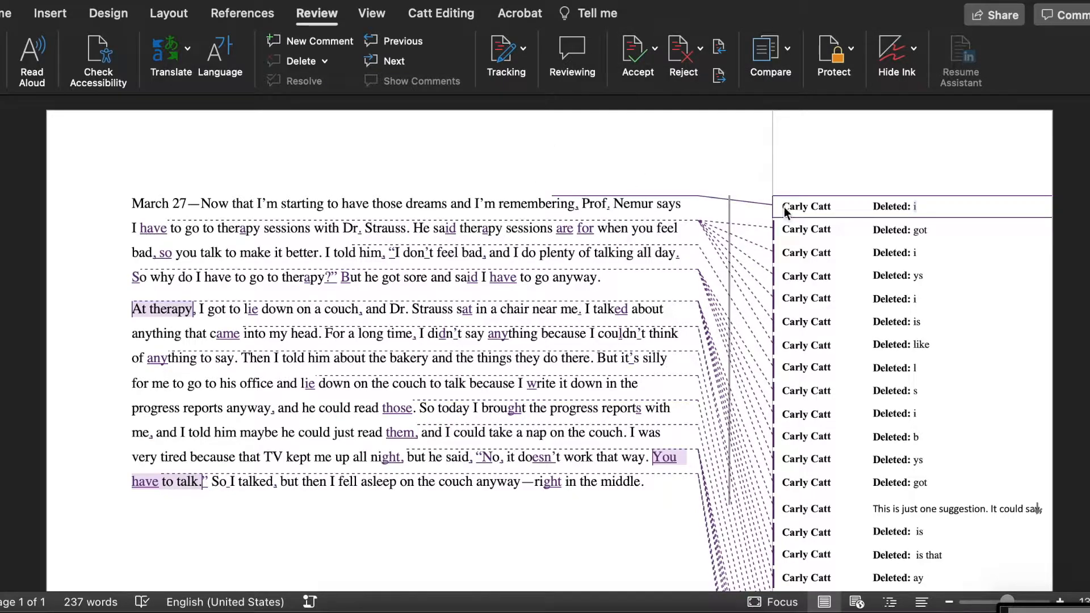
left_click(640, 53)
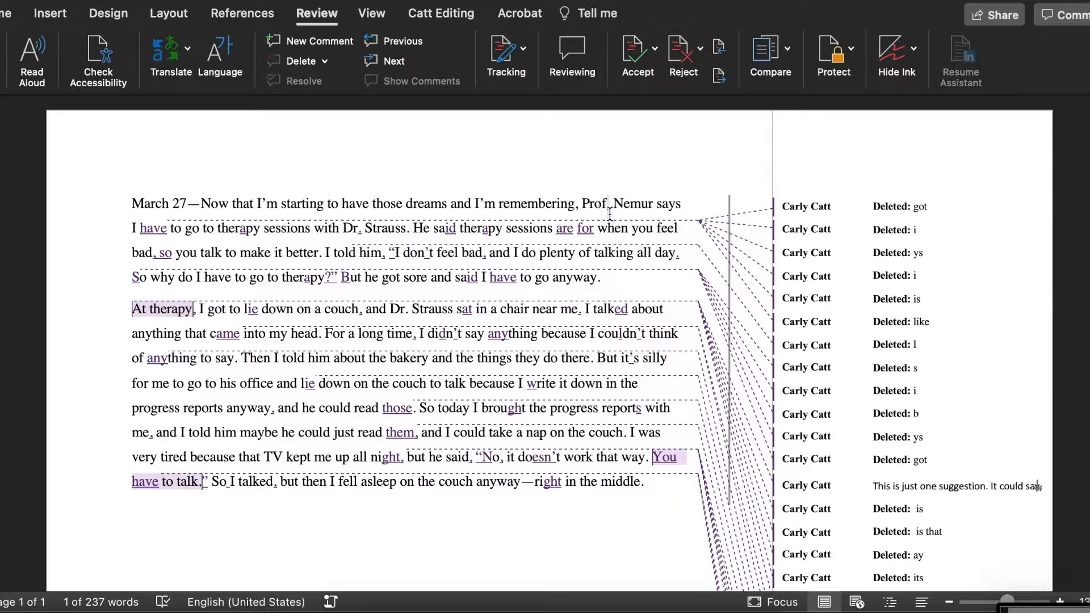
left_click(642, 54)
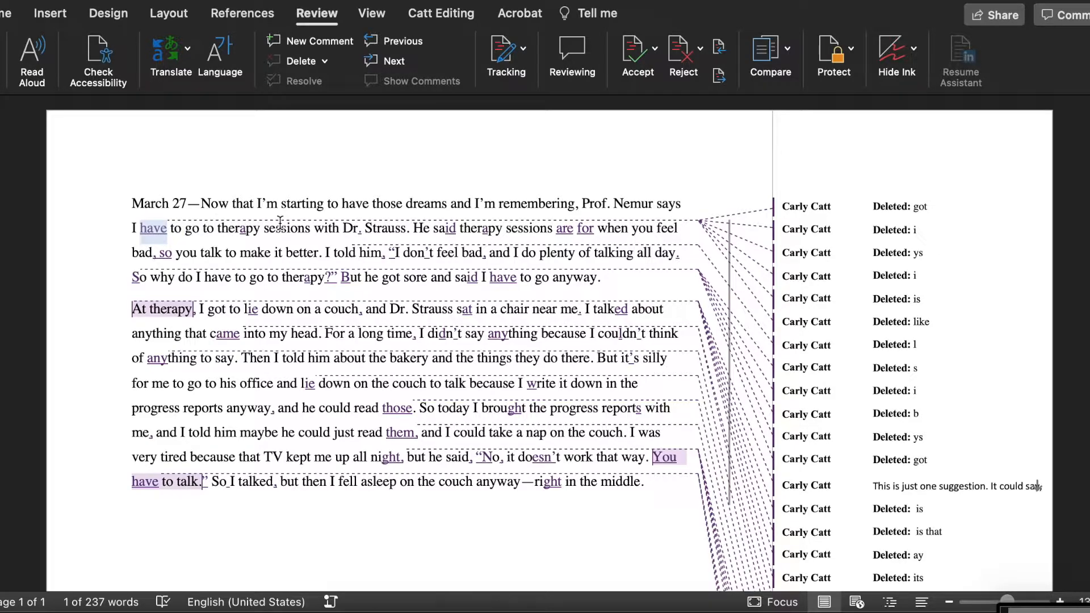
Step: Reject the inserted "have" and the deletion of "got" in the second line to restore "I got to go"
left_click(720, 76)
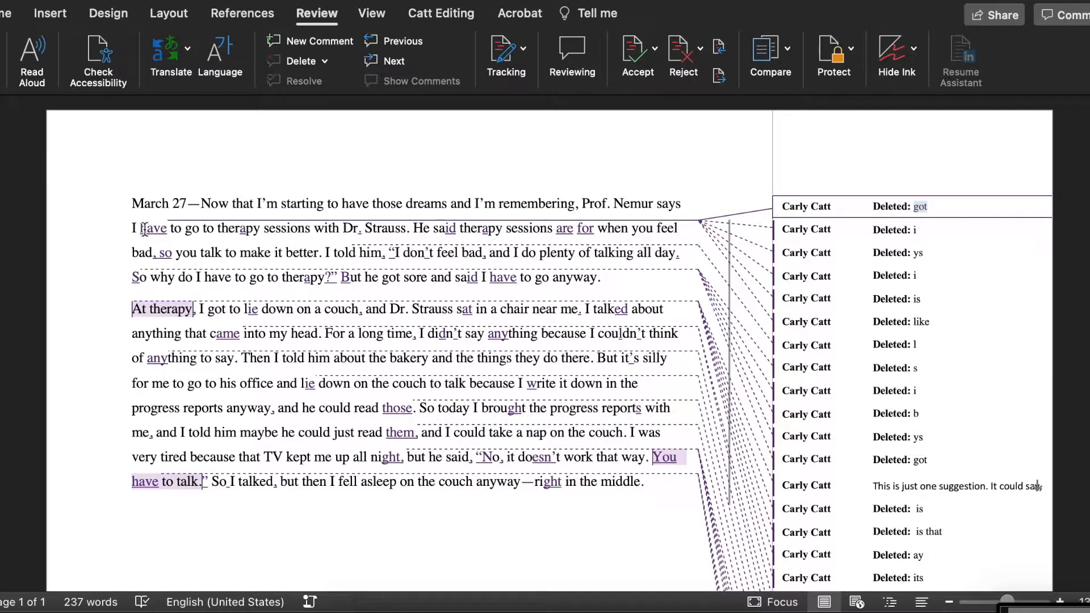
left_click(726, 53)
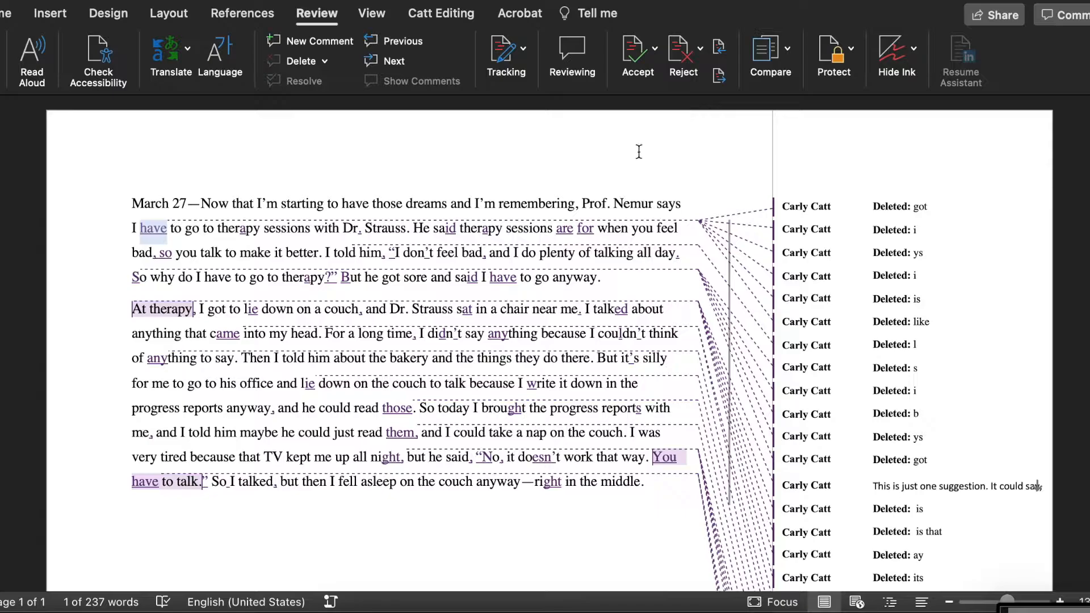
left_click(680, 61)
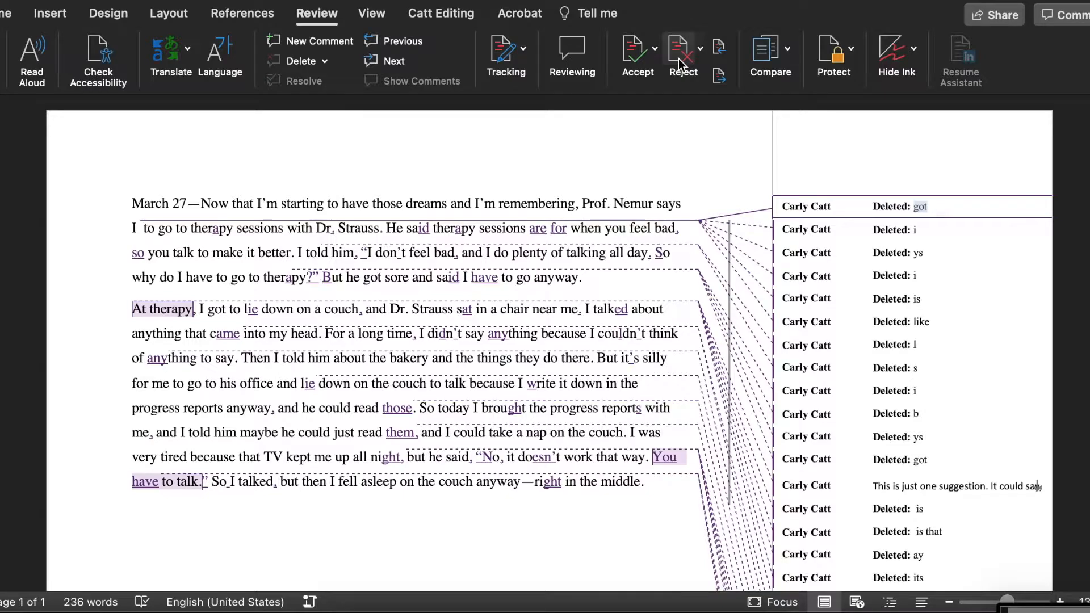
left_click(680, 62)
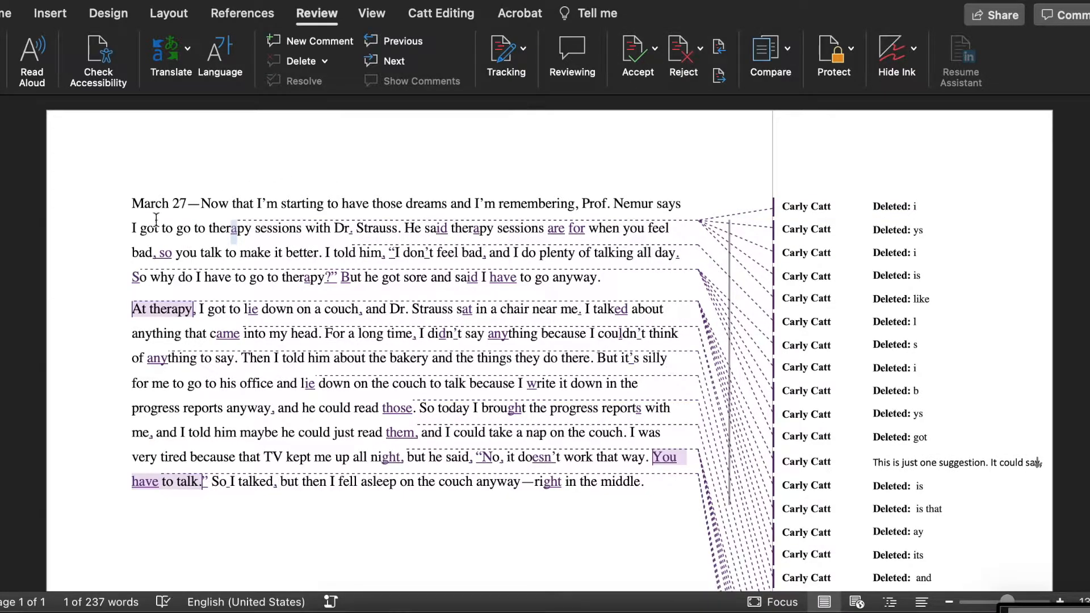
Step: Add a comment to "I got to go" in the second line reading "I want to leave as is to keep my author's voice."
left_click_drag(130, 230, 209, 229)
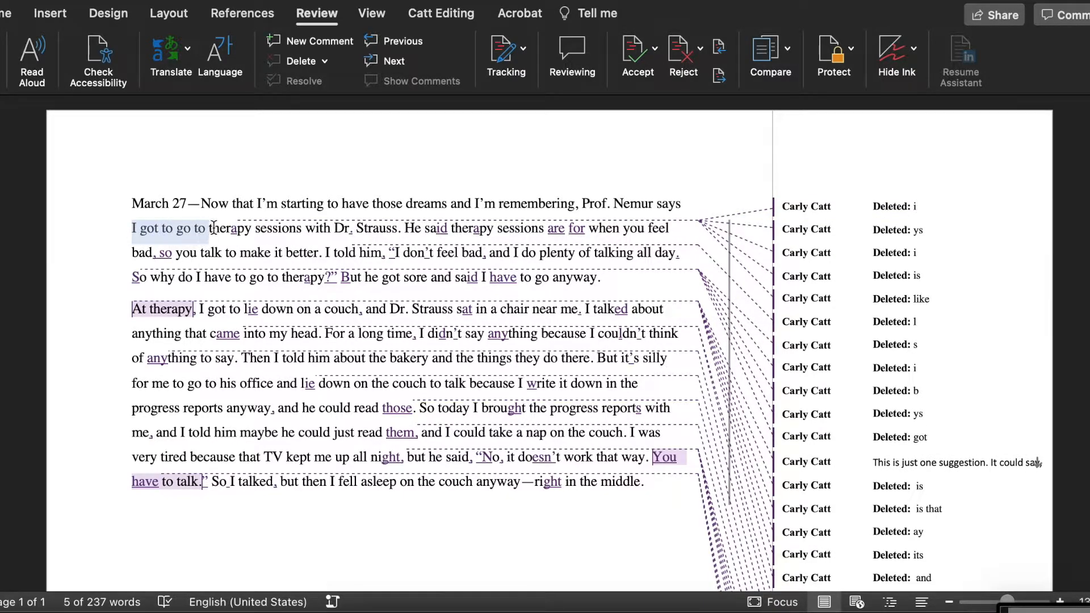
left_click(133, 230)
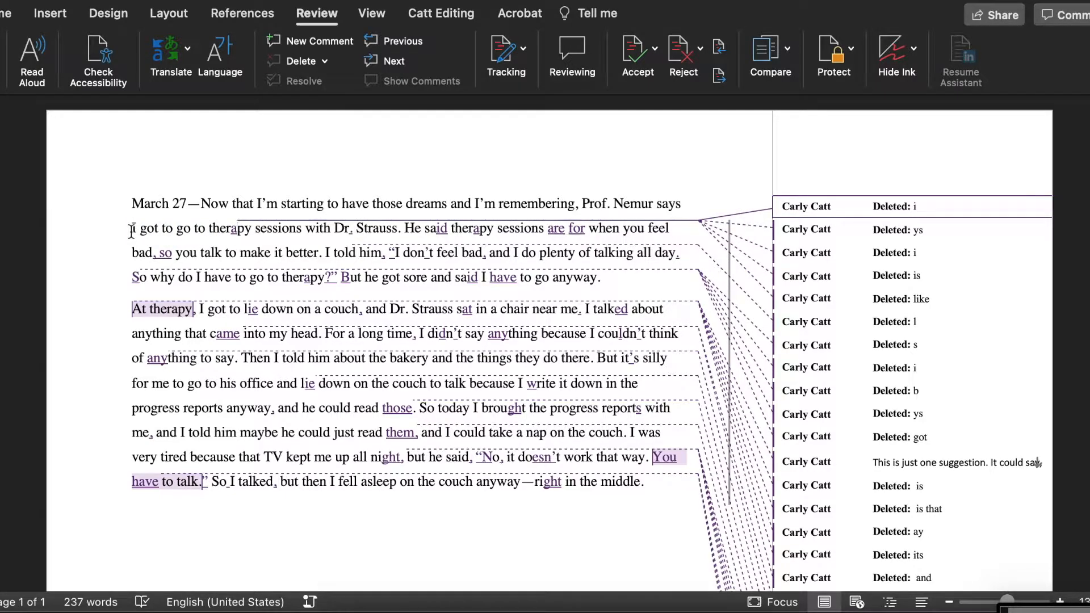
left_click_drag(138, 230, 158, 234)
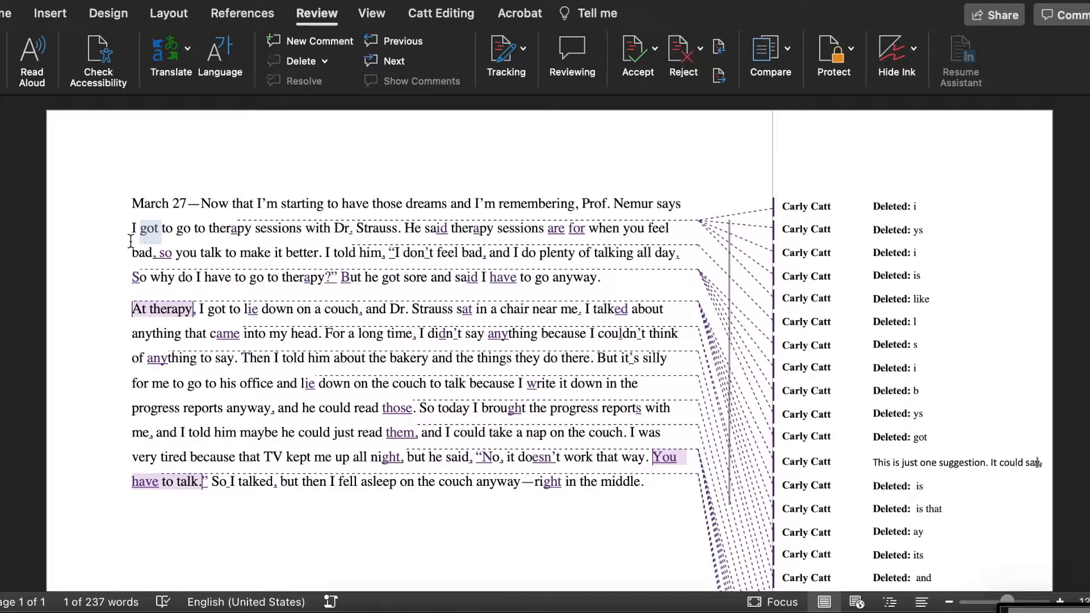
left_click_drag(131, 230, 182, 233)
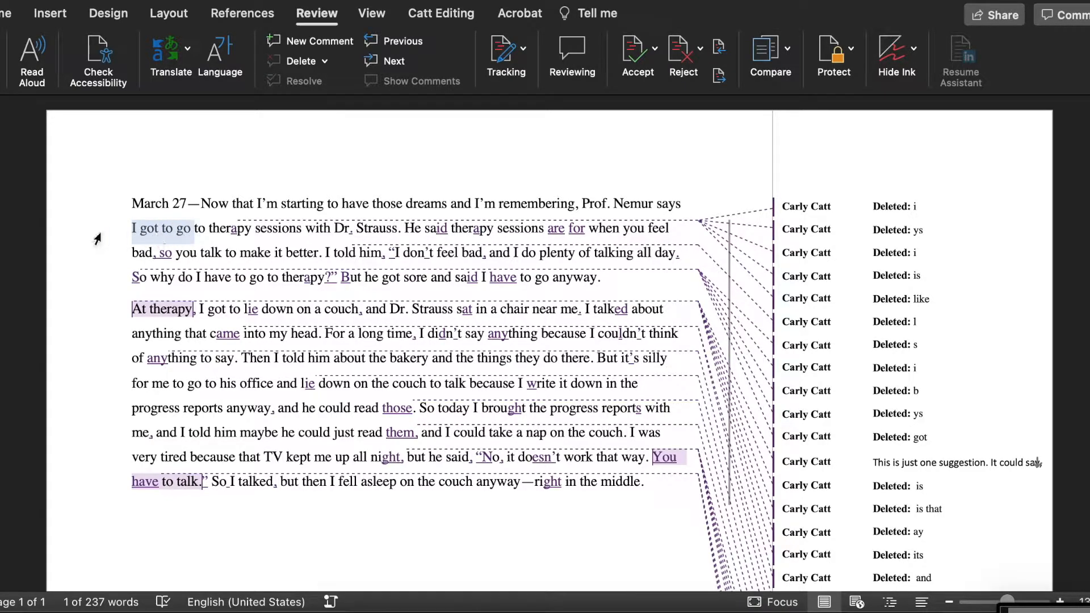
left_click(309, 41)
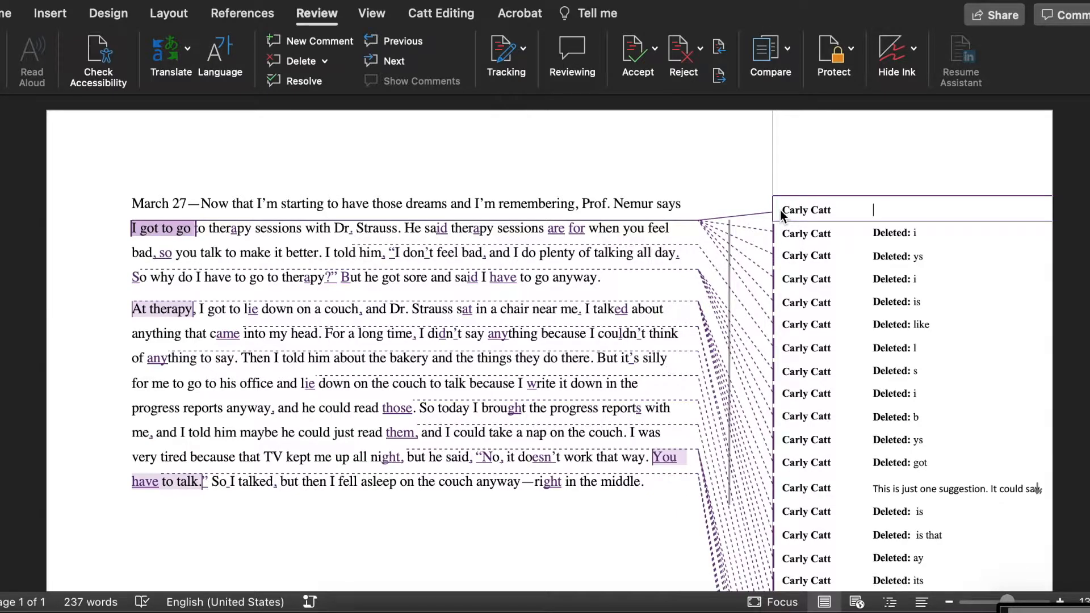
type("I want to leave as is")
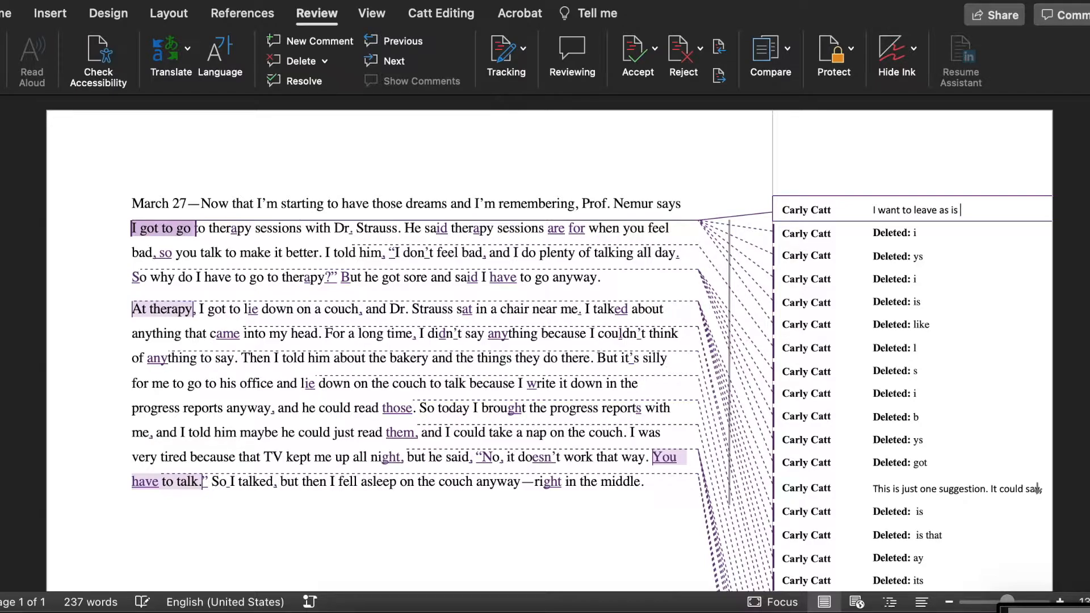
type("ep my auth")
Step: View the full comment in the list of revisions, check that the markup display is All Markup, and close the list
left_click(780, 210)
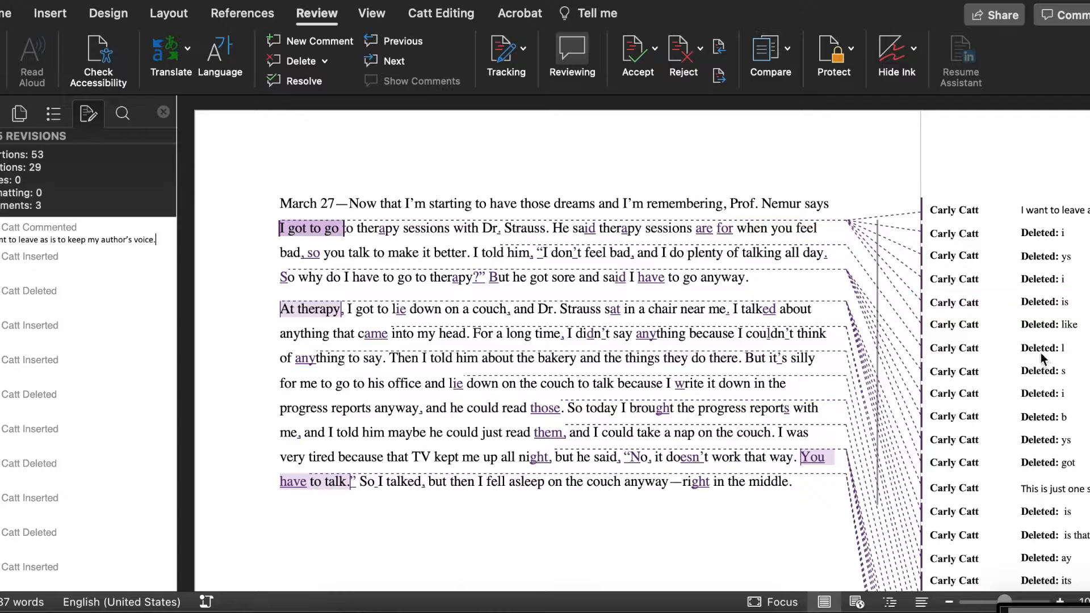
mouse_move(1031, 210)
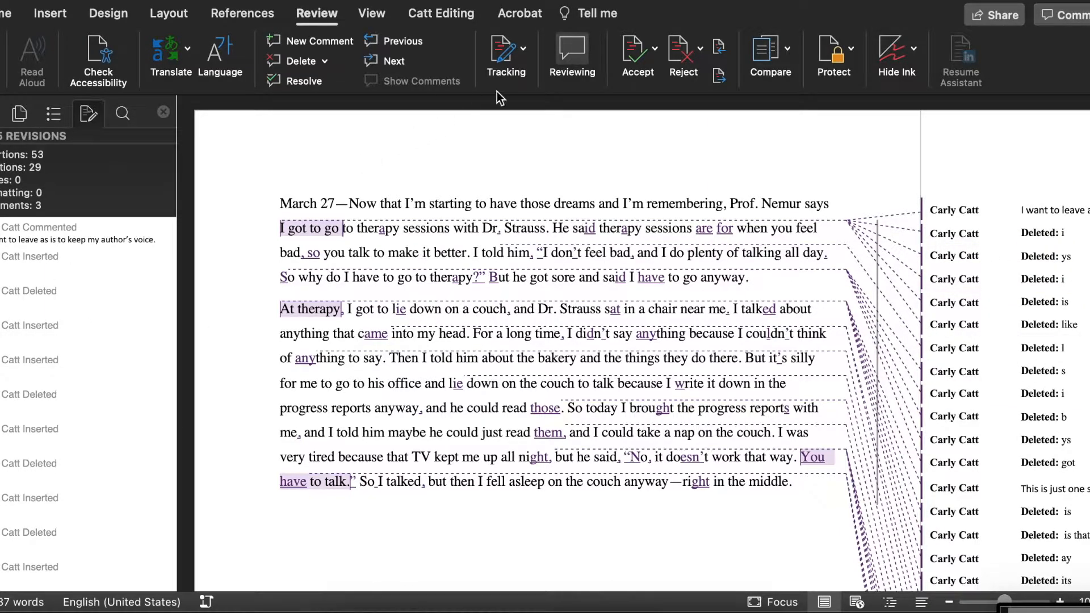
left_click(521, 50)
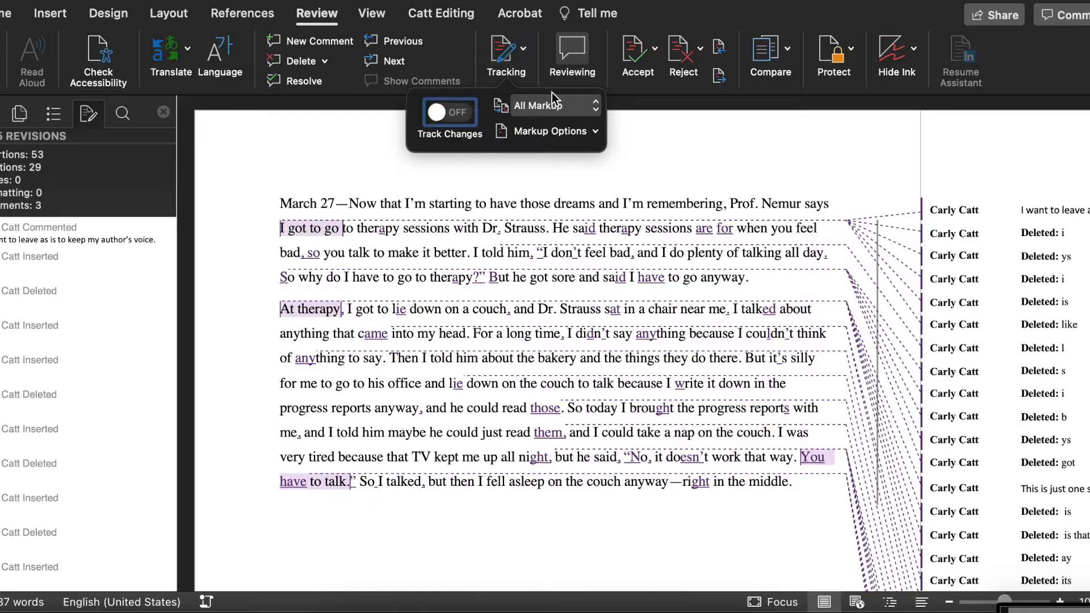
left_click(552, 91)
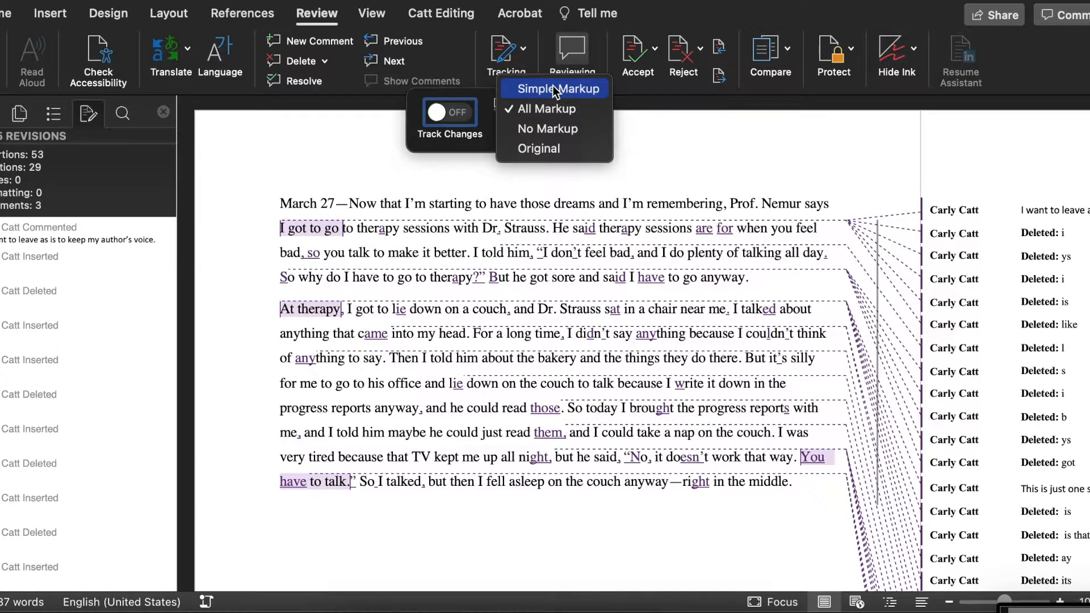
left_click(548, 108)
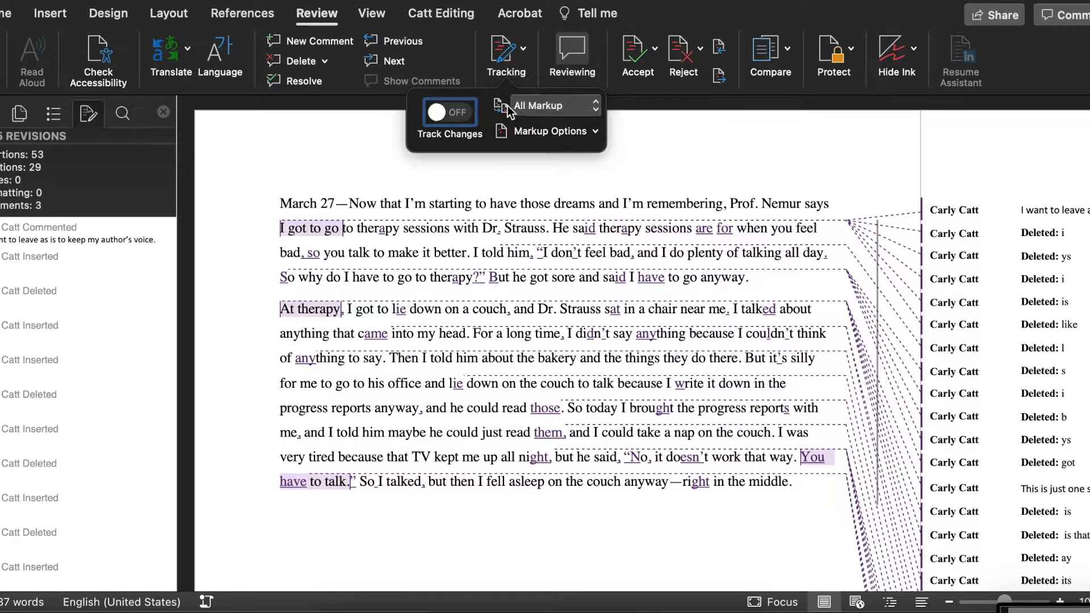
left_click(164, 113)
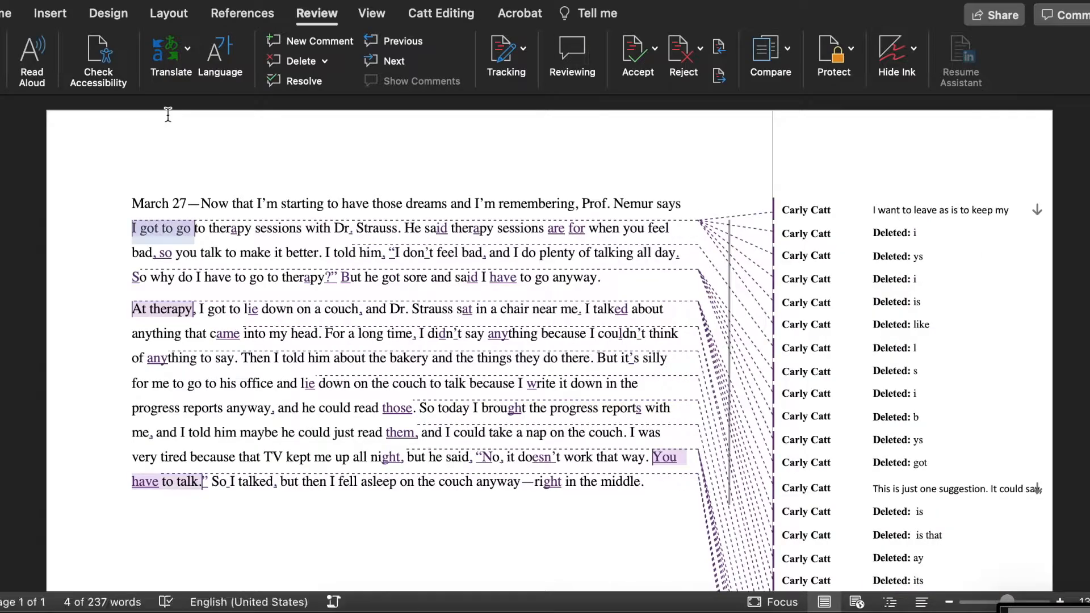
Step: Accept the spelling correction in the first "therapy" and the period after "Dr" in the second line
left_click(923, 210)
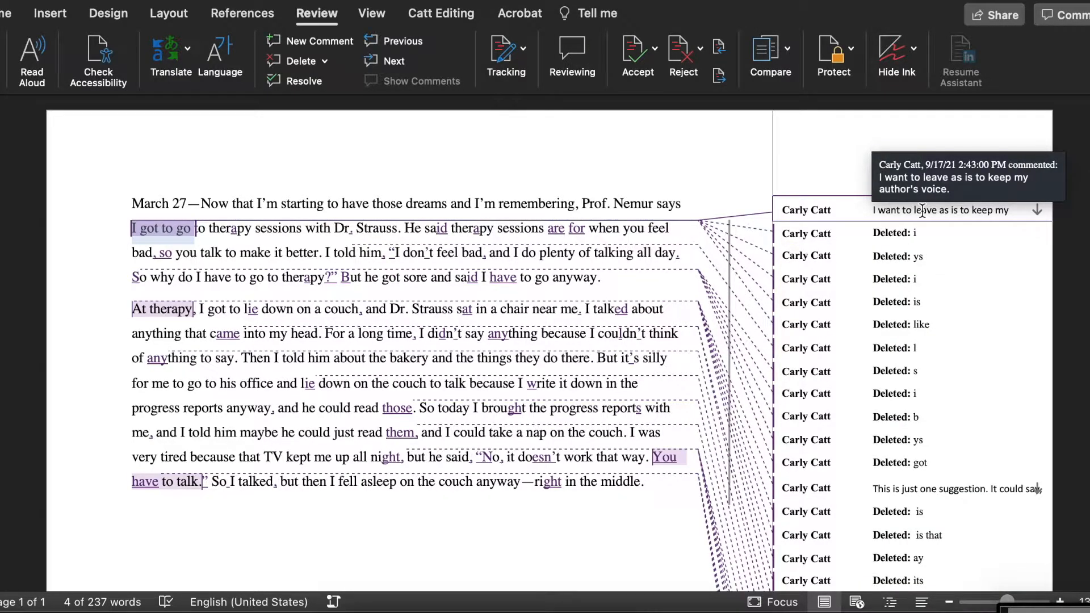
left_click(224, 230)
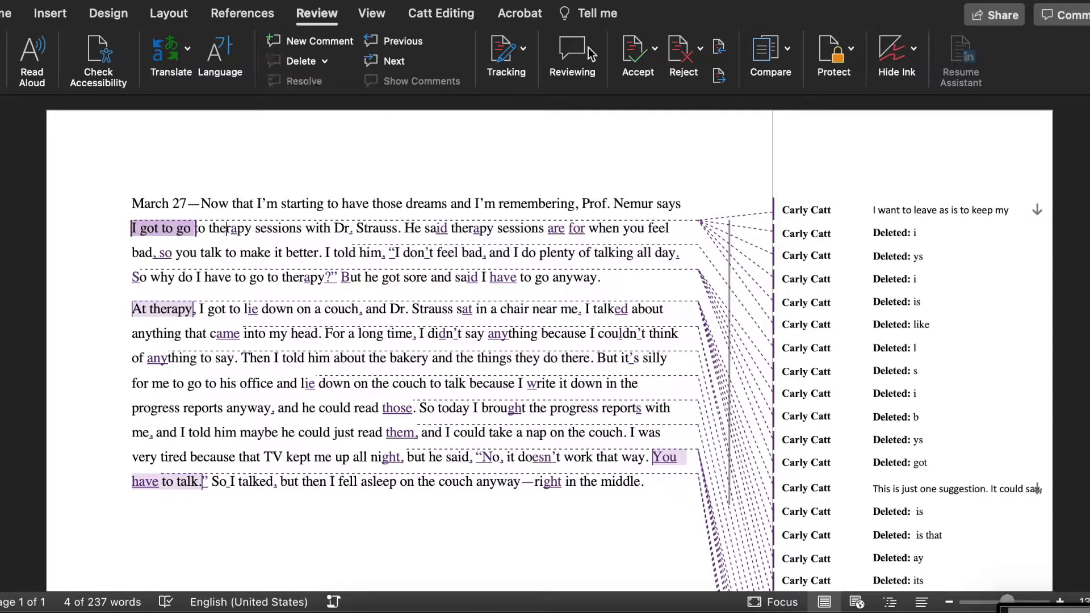
left_click(719, 75)
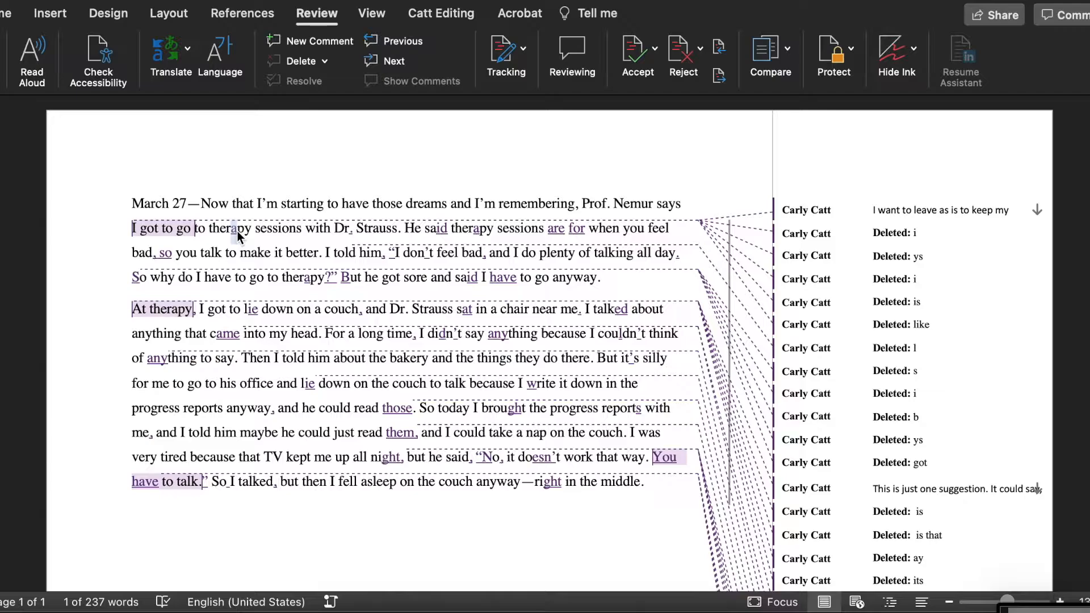
left_click(724, 80)
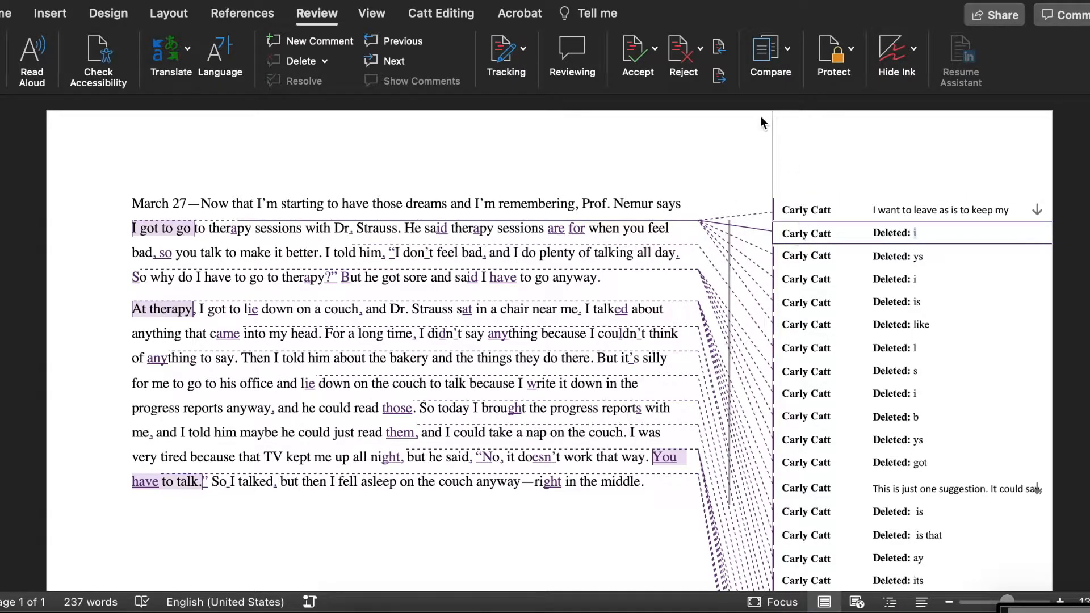
left_click(720, 48)
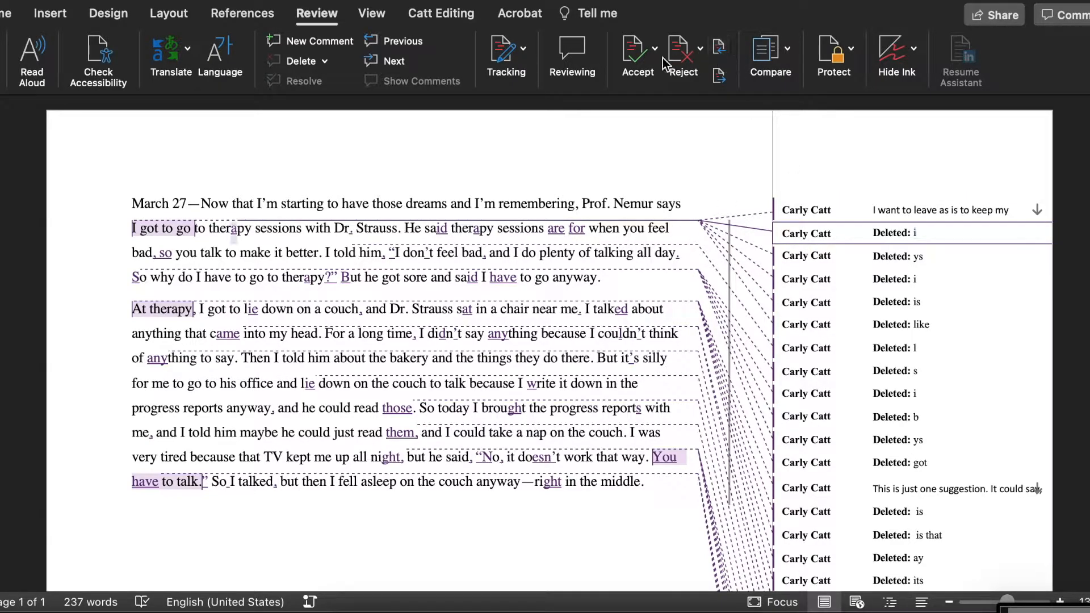
left_click(629, 53)
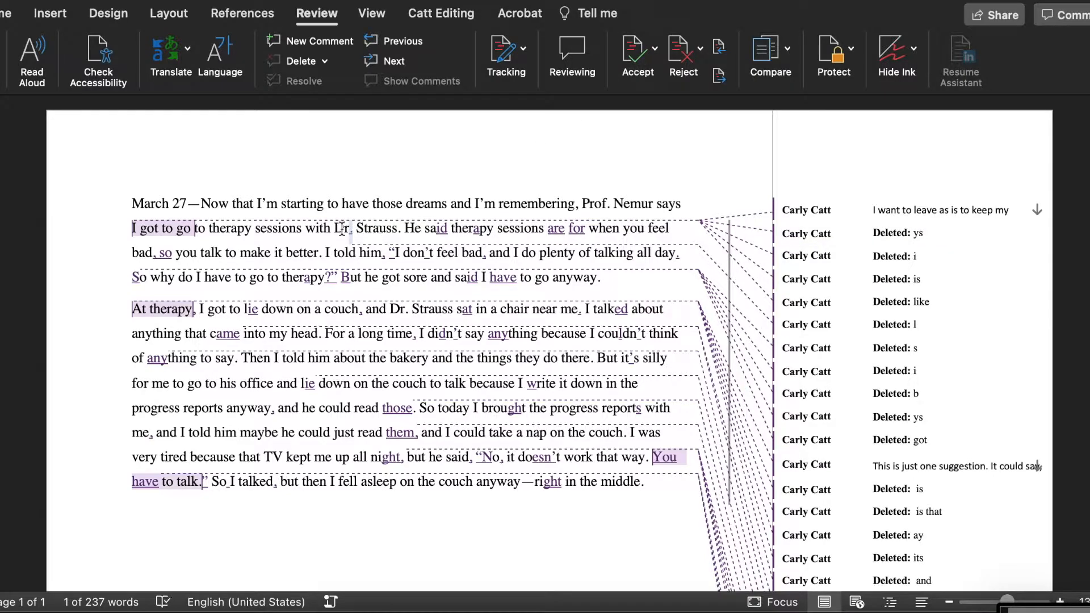
left_click(640, 56)
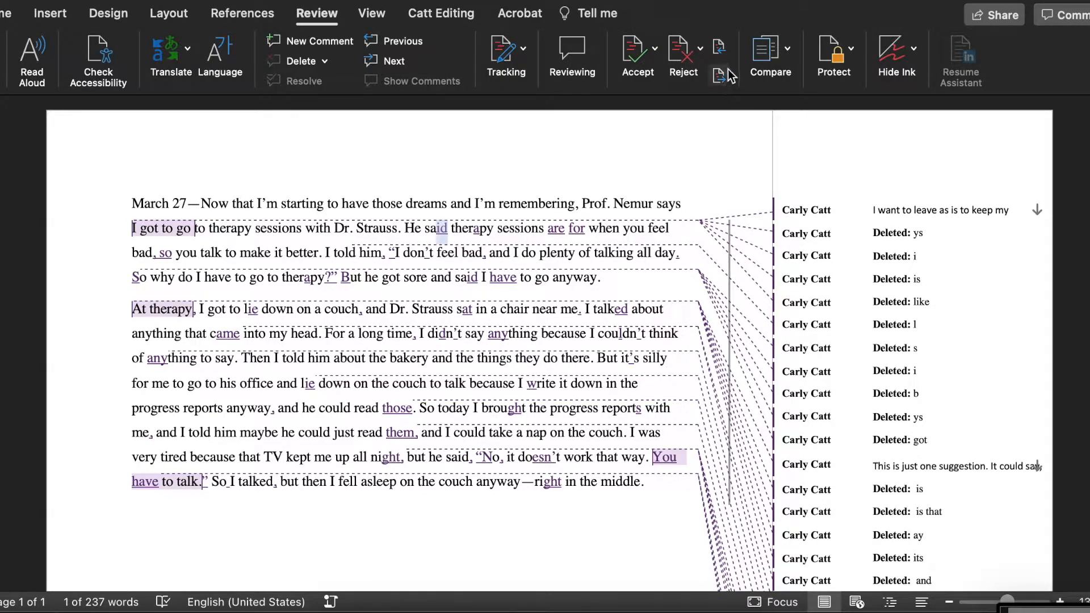
Step: Accept the inserted "id" and the deleted "ys" that correct "said" in the second line
left_click(720, 47)
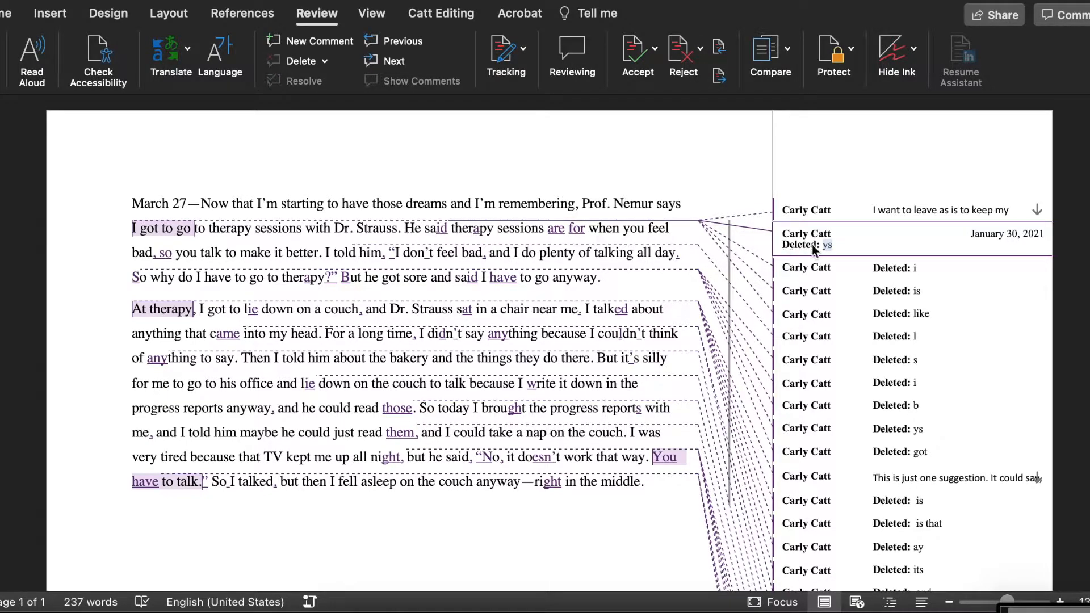
mouse_move(812, 244)
mouse_move(447, 237)
left_click(724, 46)
left_click(637, 55)
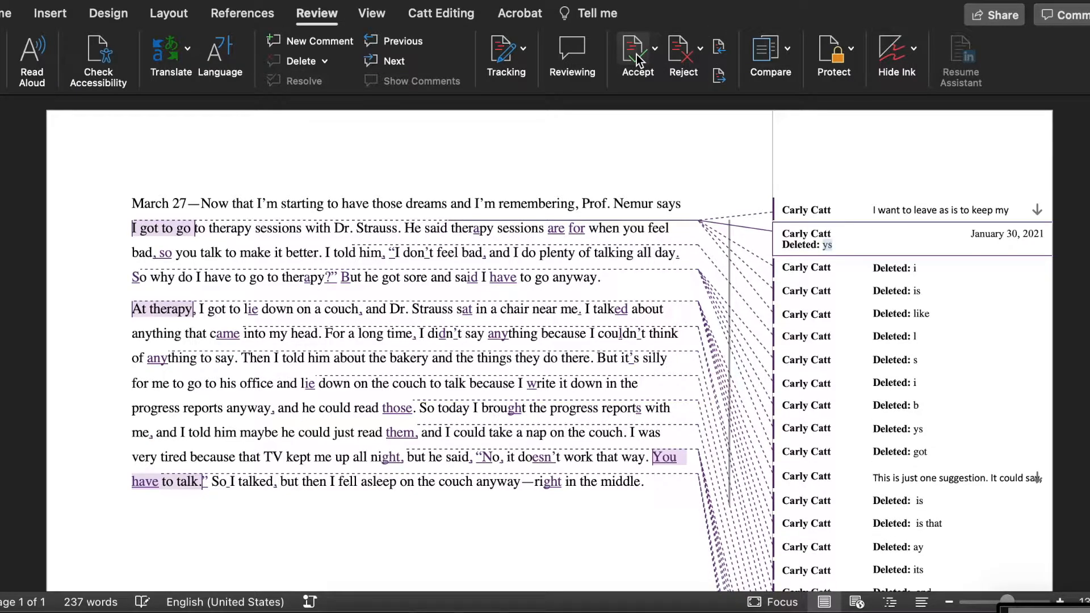
left_click(639, 59)
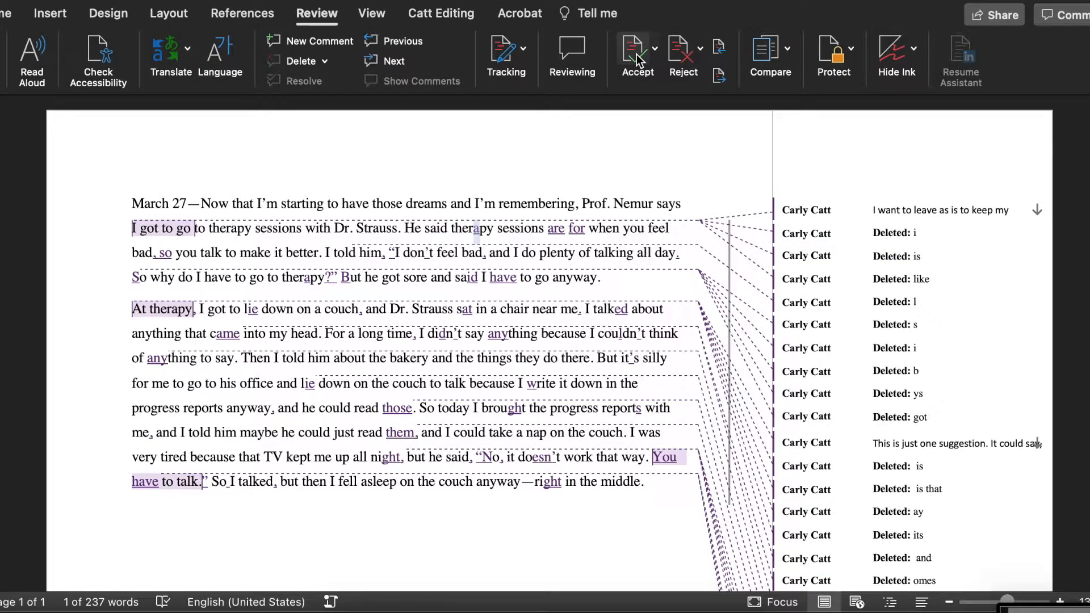
Step: Accept the inserted "a" and deleted "i" that correct the second "therapy" in the second line
left_click(719, 76)
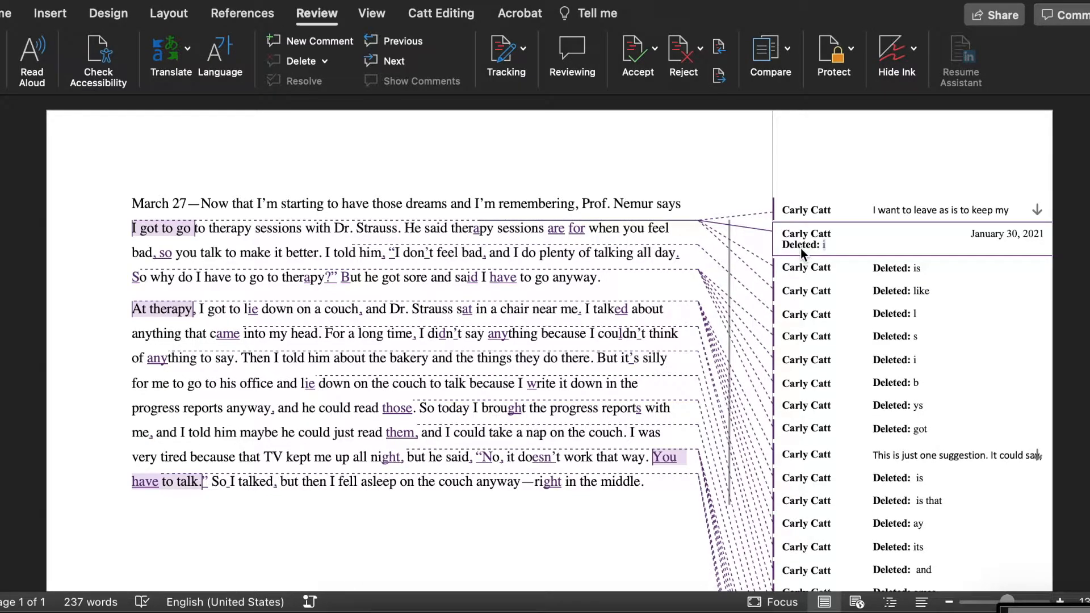
left_click(719, 49)
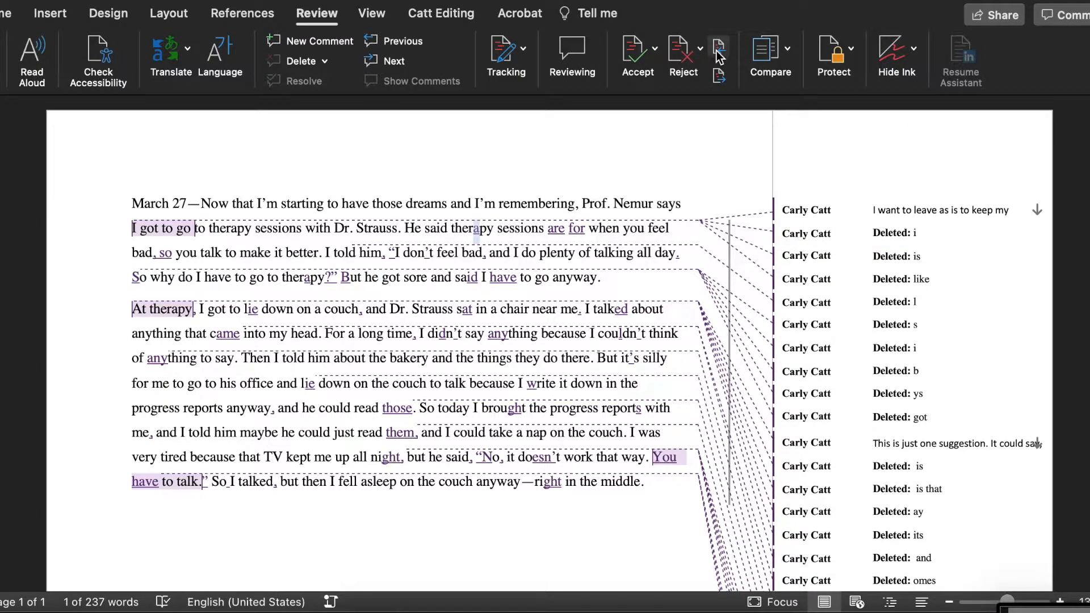
left_click(635, 53)
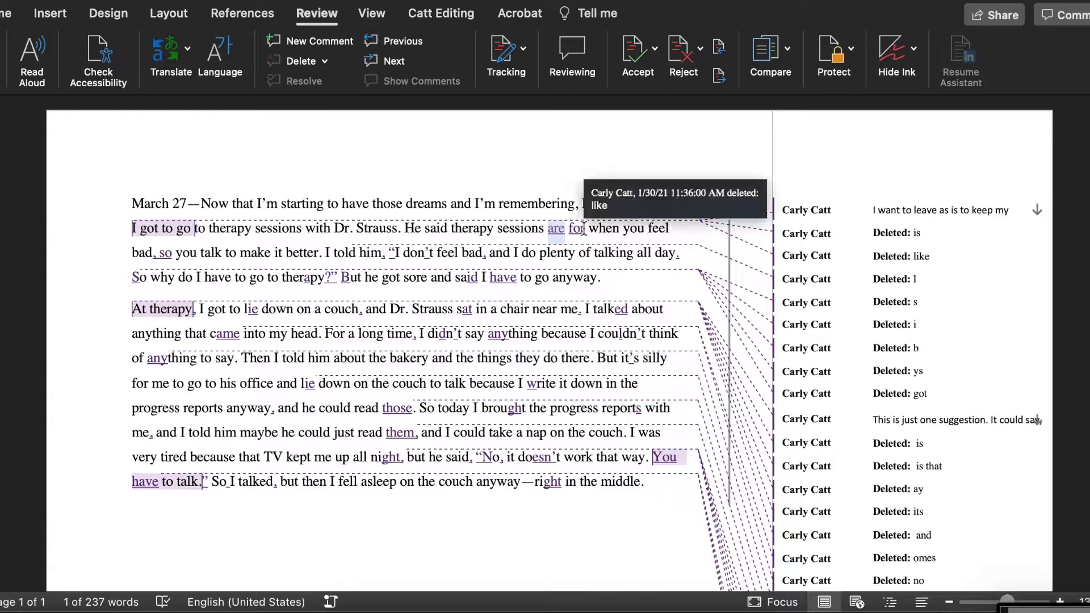
Step: Accept the replacements of "is" with "are" and "like" with "for" after "therapy sessions" in the second line
left_click(719, 77)
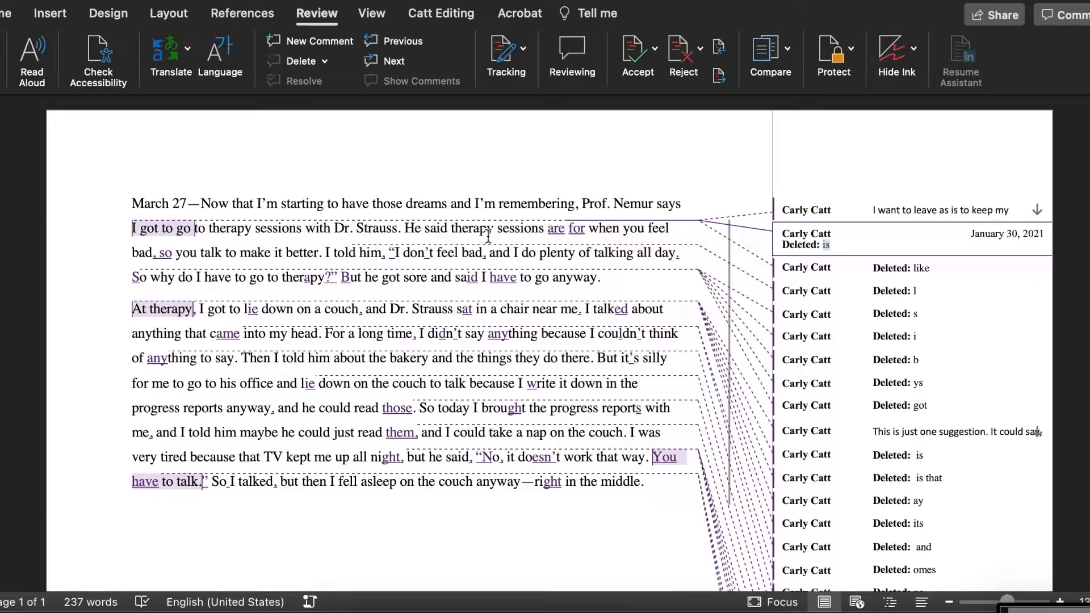
left_click(719, 77)
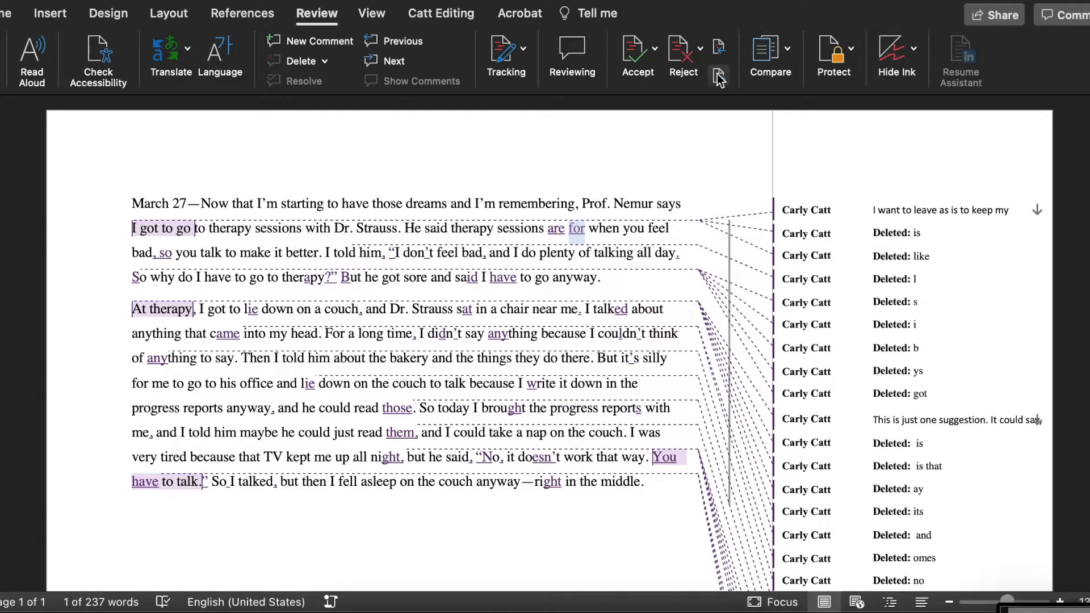
left_click(718, 77)
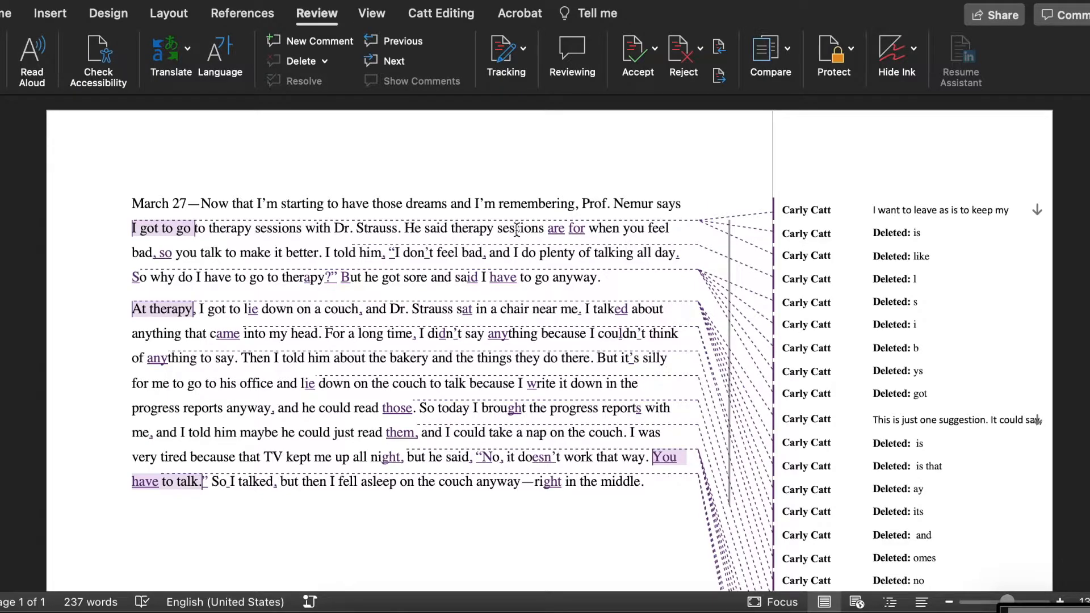
left_click(720, 78)
left_click(634, 57)
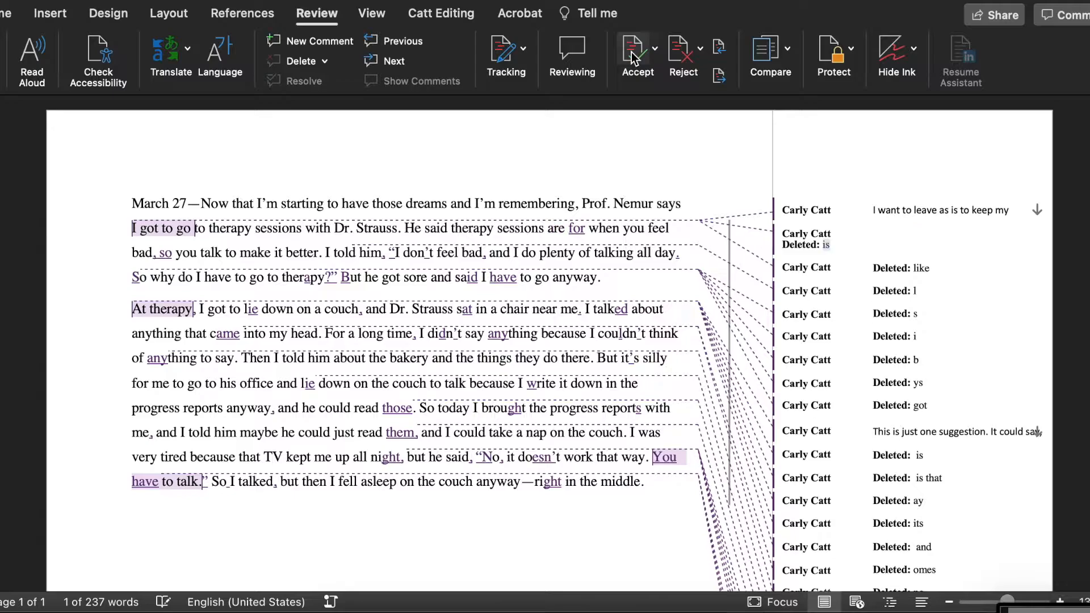
left_click(633, 56)
left_click(633, 57)
left_click(633, 56)
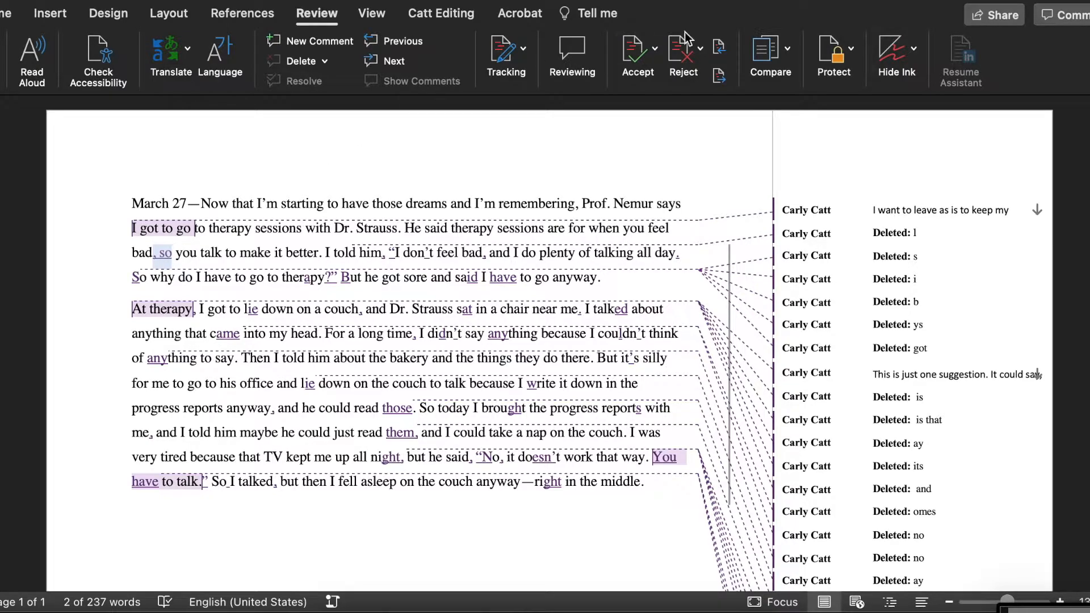
Step: Reject the inserted ", so" after "bad" in the third line and write ", then" in its place
left_click(681, 51)
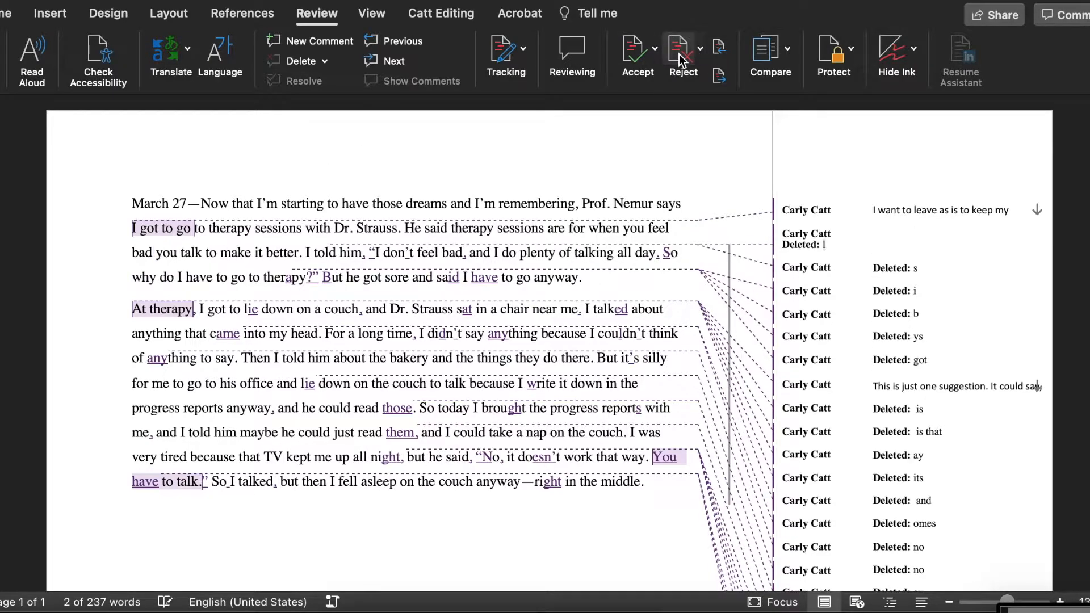
left_click(158, 253)
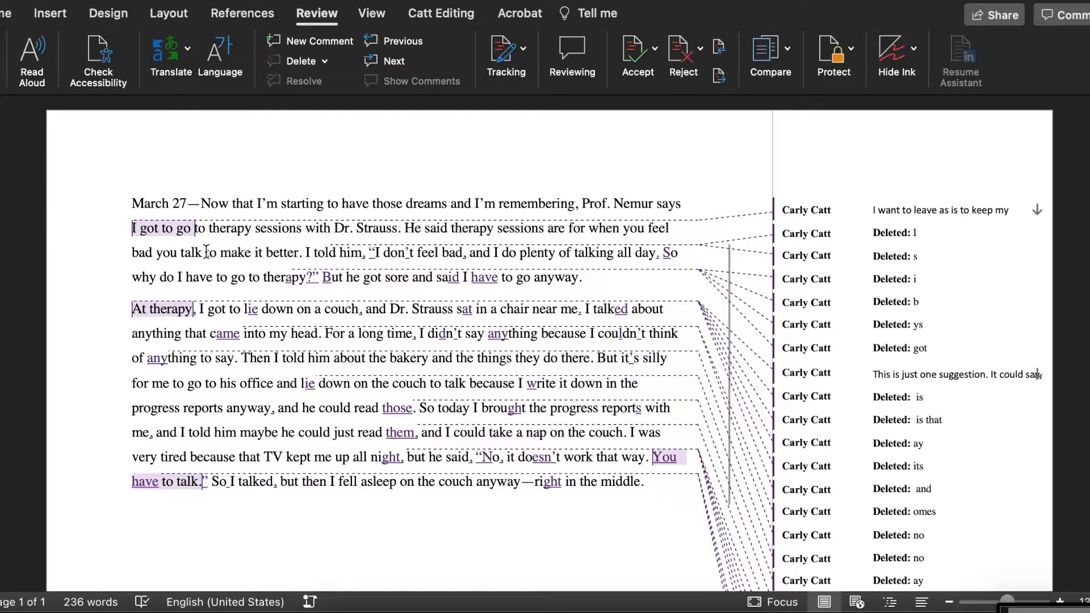
type(", then")
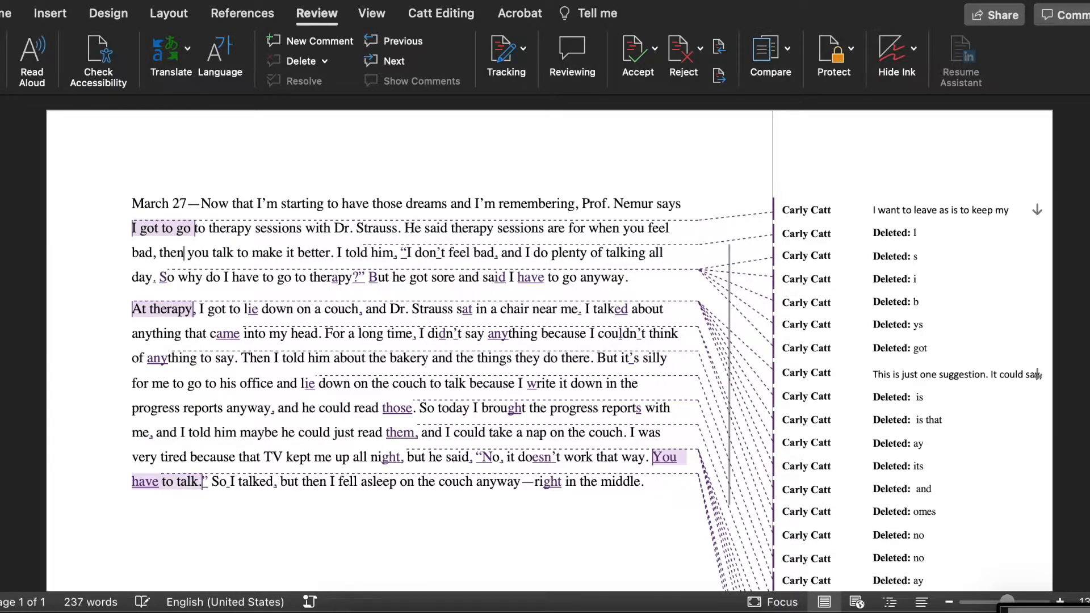
Step: Check whether Track Changes is switched on for the newly written ", then"
left_click(181, 260)
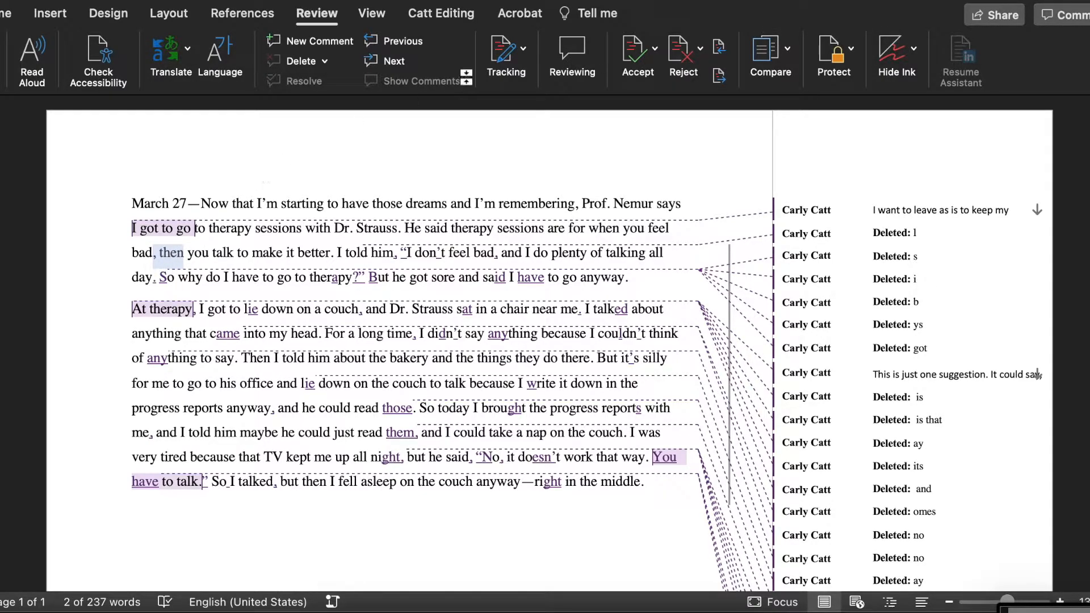
left_click(505, 57)
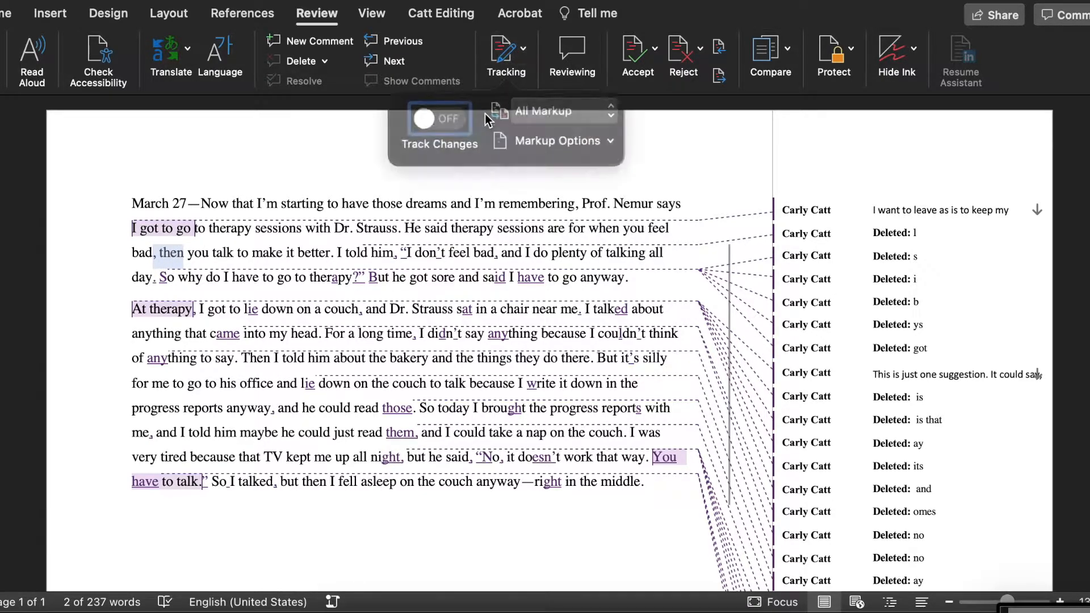
left_click(503, 64)
Step: Add a comment to ", then" in the third line reading "I like this transition better."
left_click(164, 256)
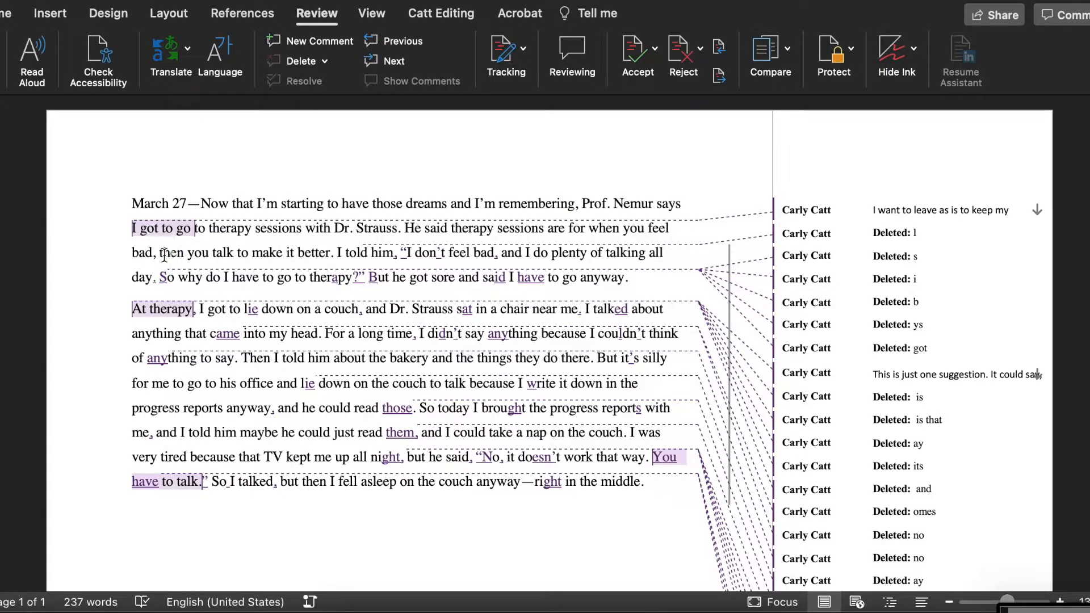
left_click_drag(153, 255, 185, 254)
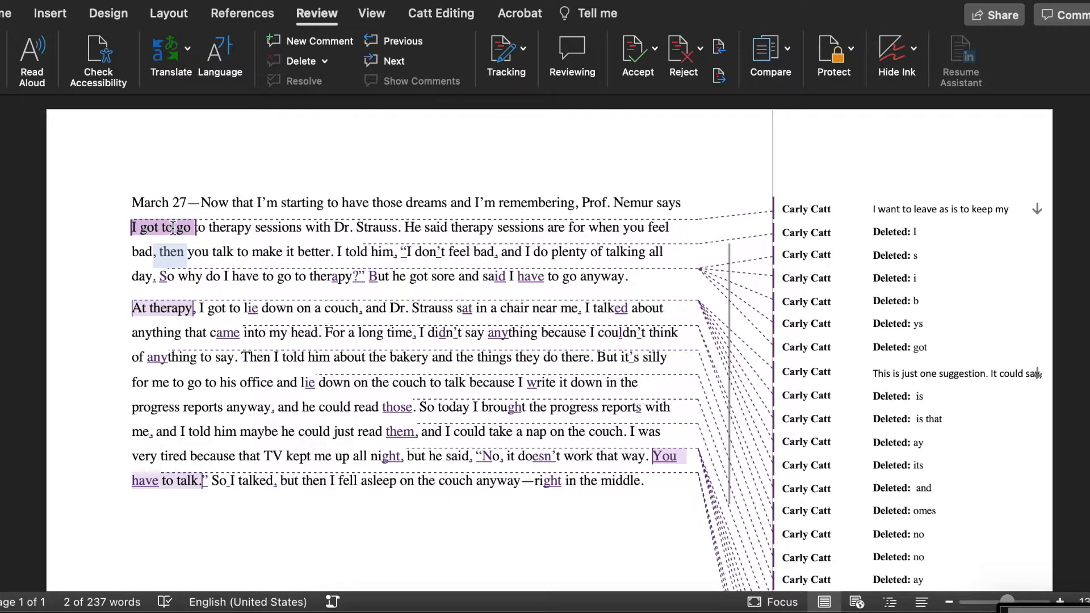
mouse_move(173, 228)
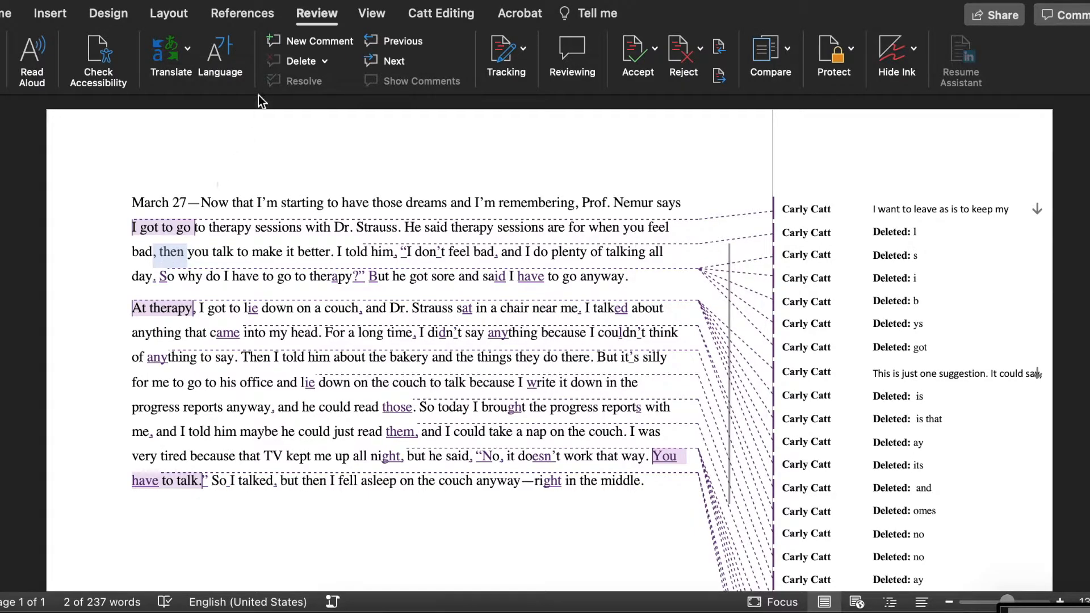
left_click(301, 44)
type("I like this ")
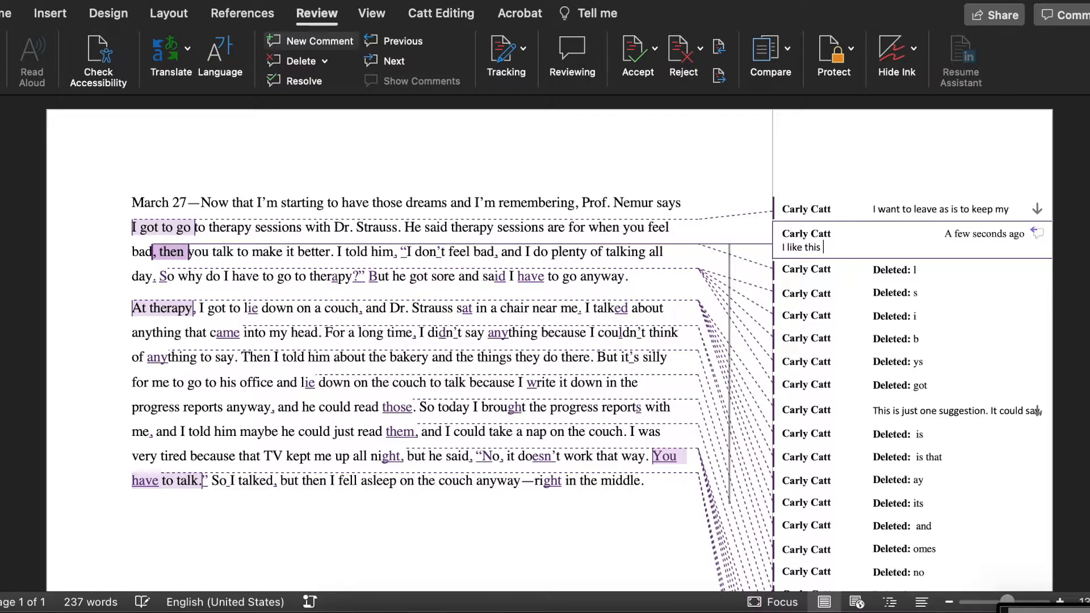
type("transition better.")
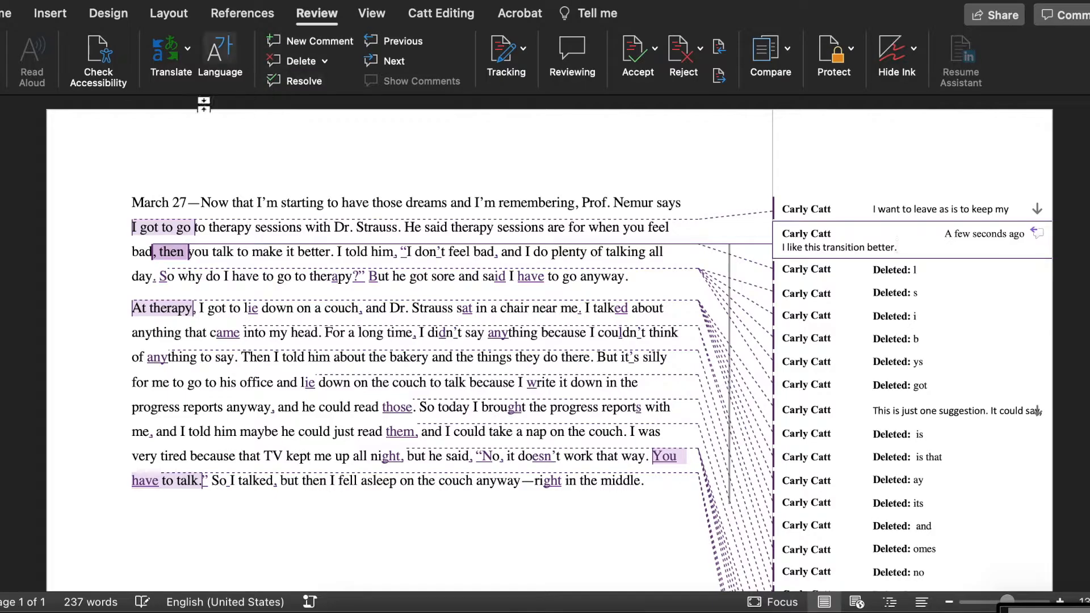
left_click(547, 146)
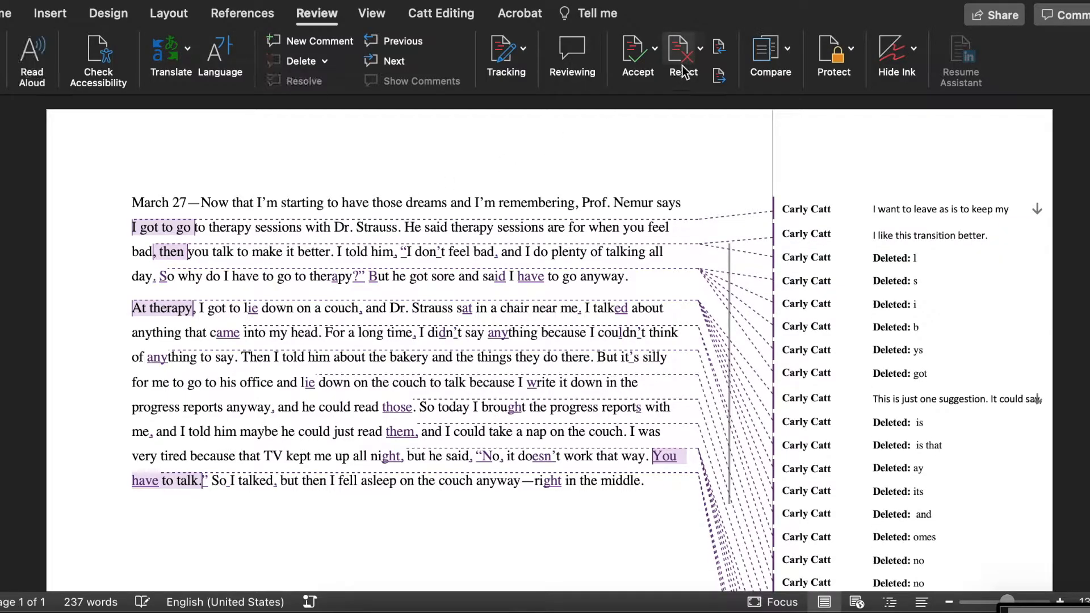
Step: Accept the deleted "l" and the punctuation changes in the third line, from the comma after "him" through the comma after "I don't feel bad"
left_click(719, 76)
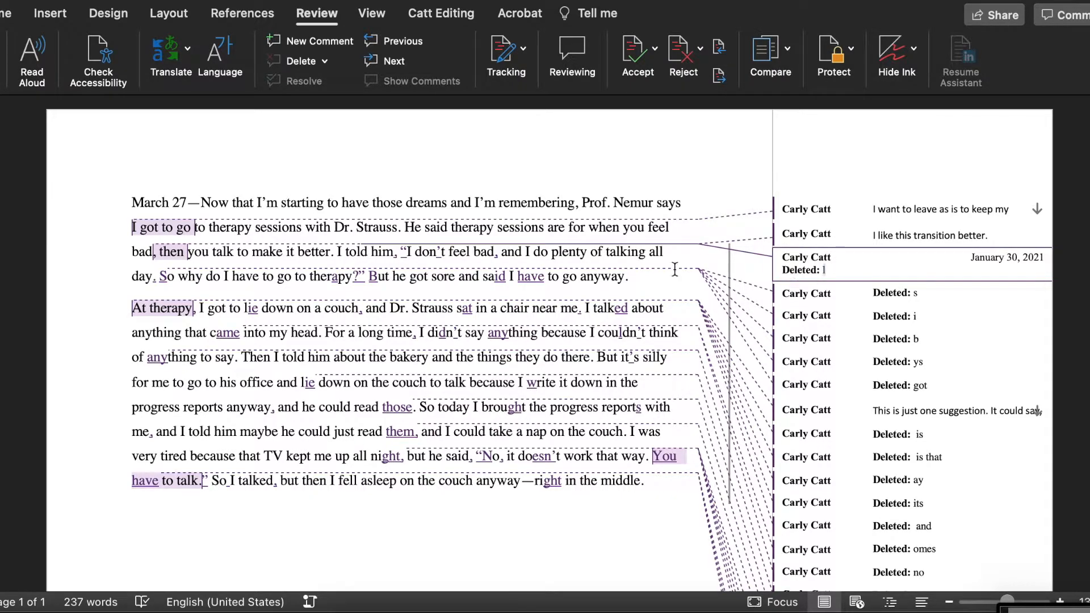
left_click(638, 53)
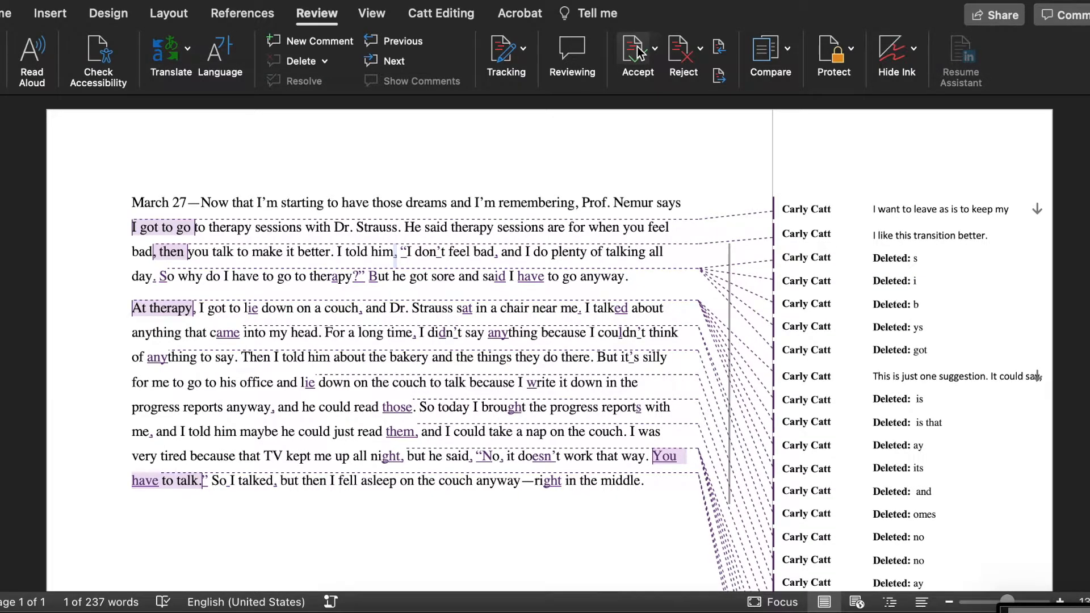
left_click(638, 52)
left_click(638, 53)
left_click(638, 52)
left_click(638, 52)
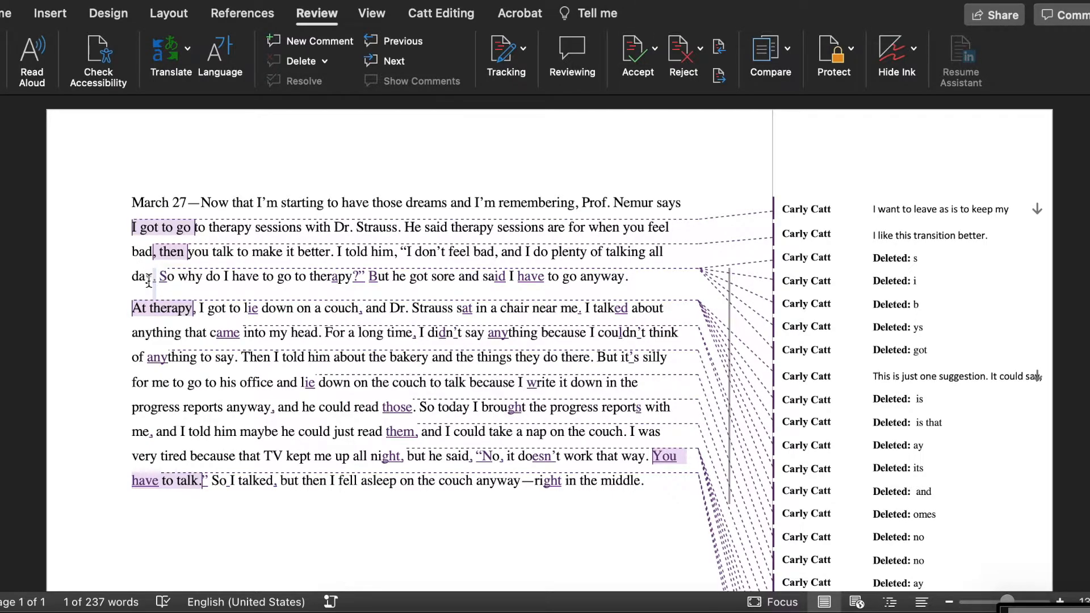
Step: Accept the period after "day" and the replacement of lowercase "s" with capital "S" in "So"
left_click(624, 54)
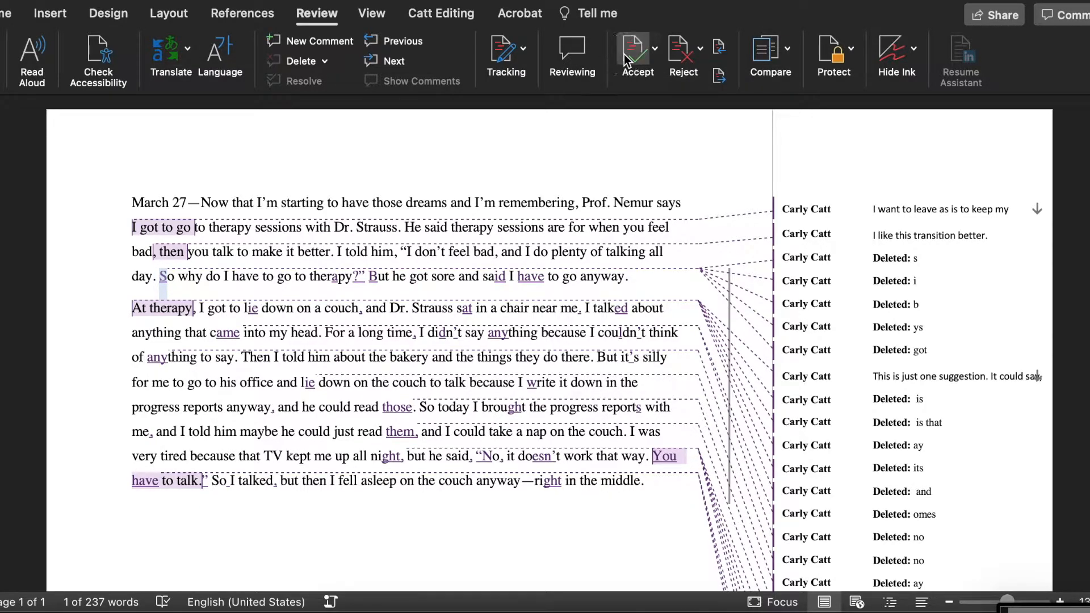
left_click(624, 53)
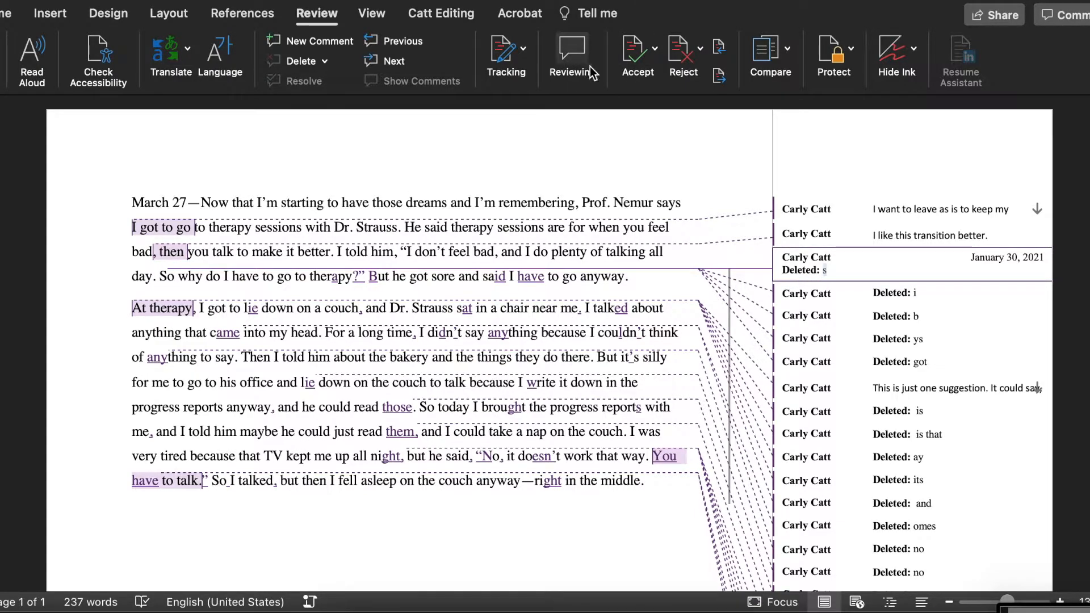
left_click(635, 59)
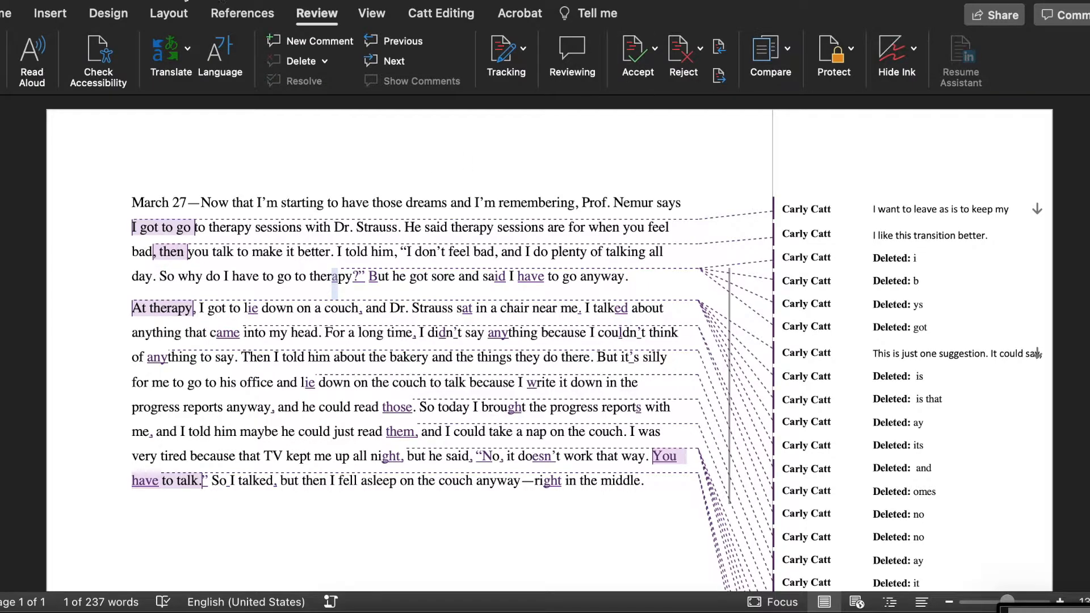
Step: Undo the last acceptances around "day. So", check "day so why" in the Original markup view, and return to All Markup
key("super+z")
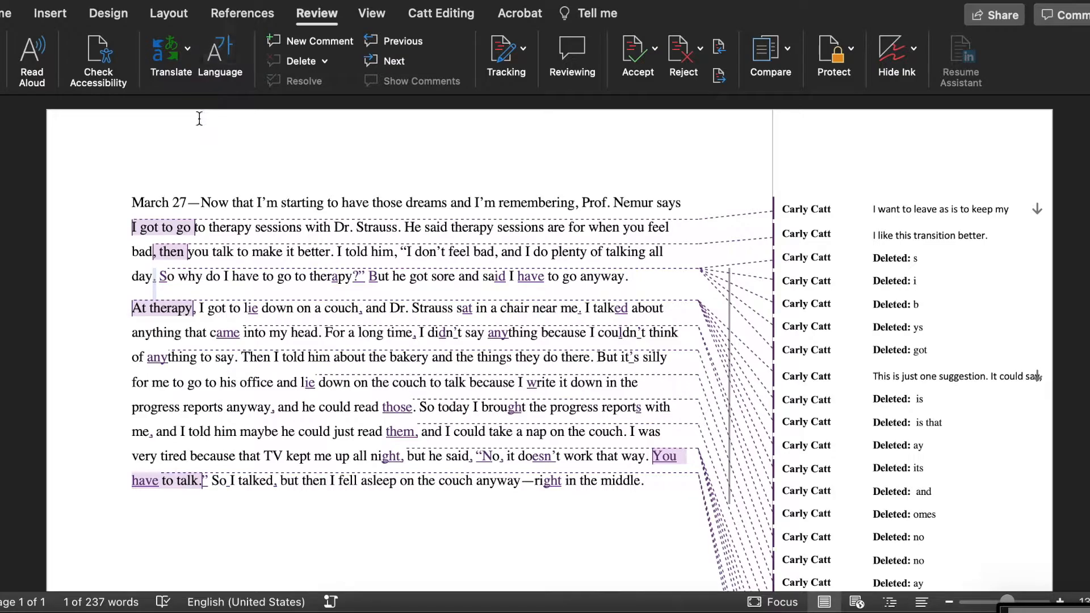
left_click(139, 276)
left_click(506, 54)
left_click(554, 111)
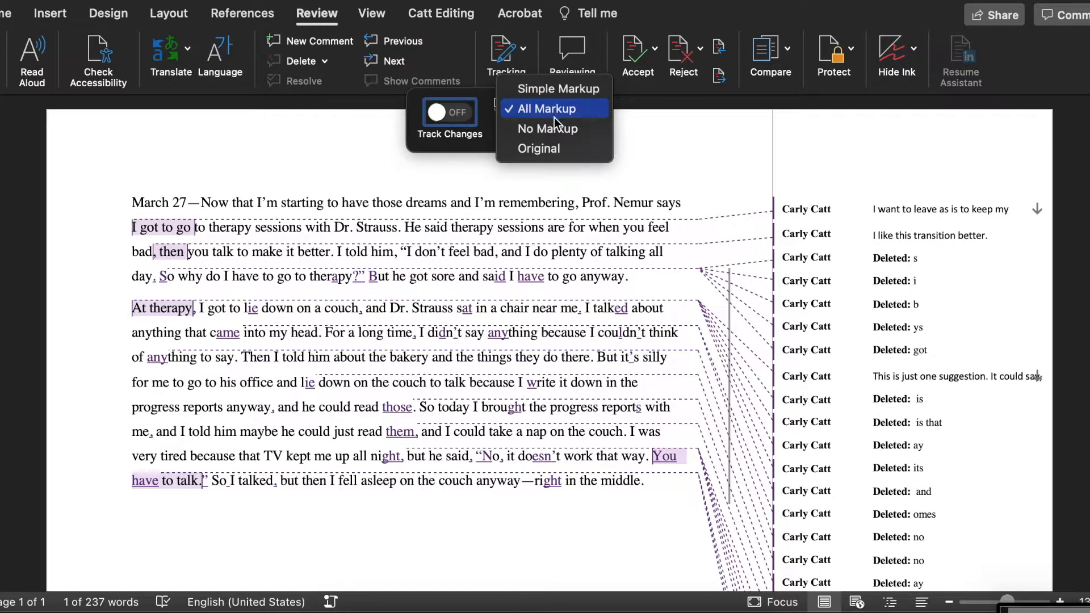
left_click(546, 149)
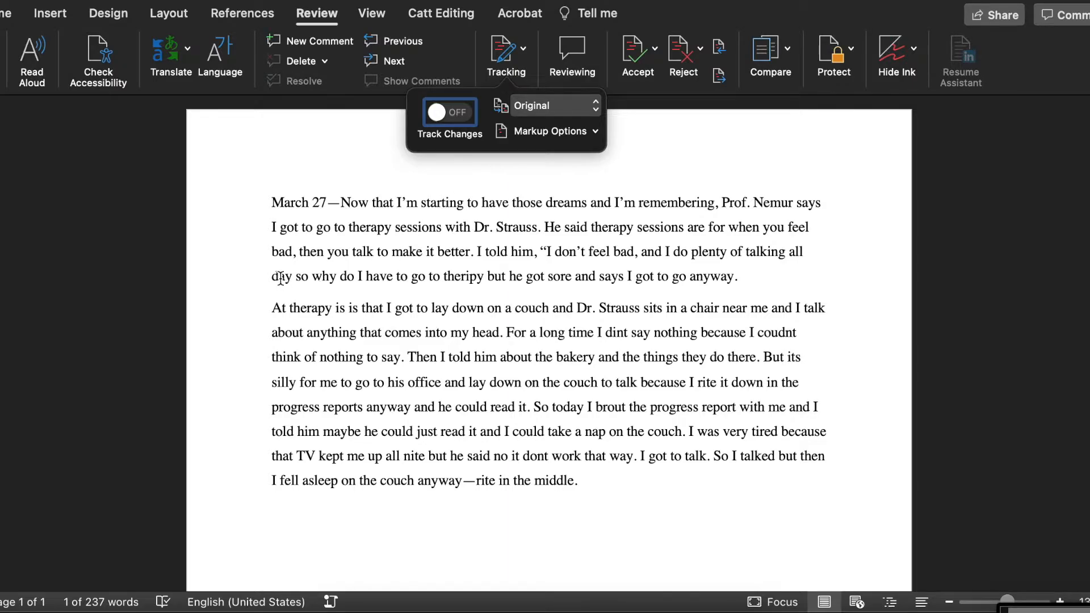
left_click_drag(273, 277, 337, 279)
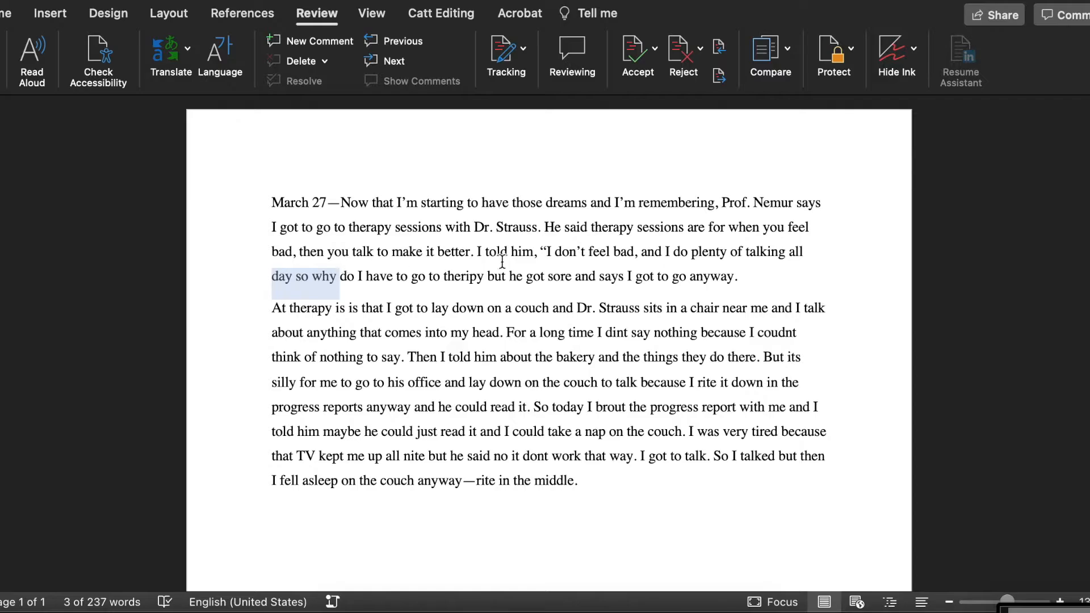
left_click(507, 59)
left_click(579, 108)
left_click(553, 69)
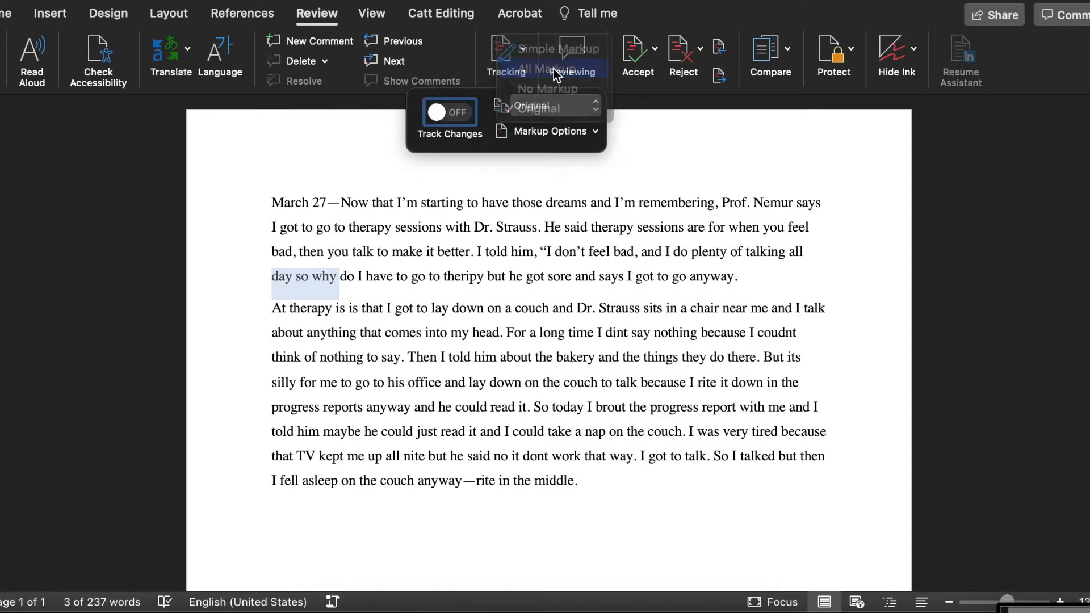
Step: Accept the period after "day" and the capital "S" replacing the lowercase letter in "So" once more
left_click(146, 277)
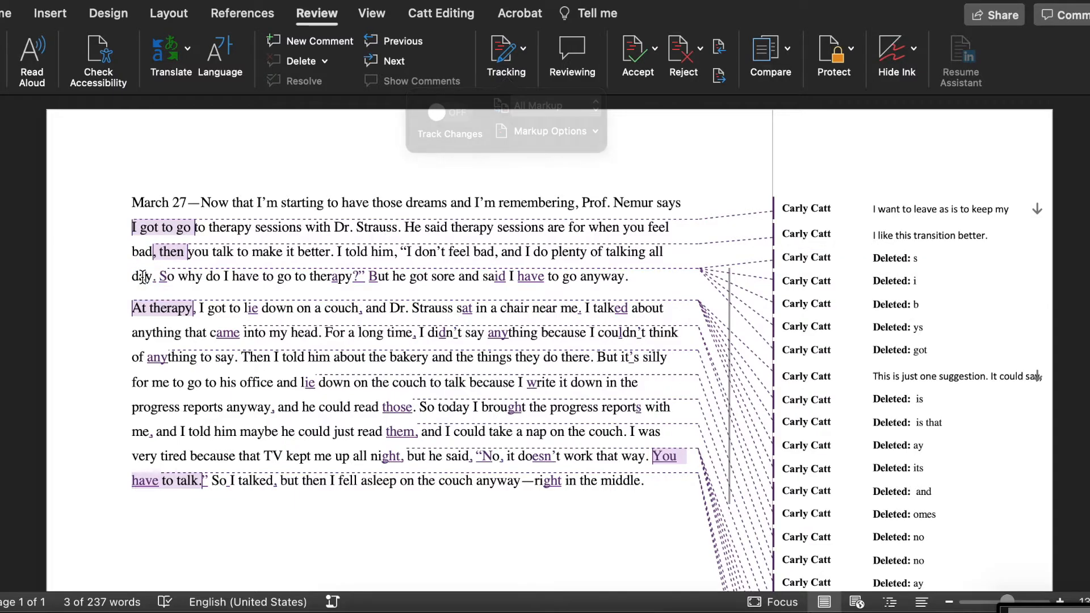
left_click(636, 57)
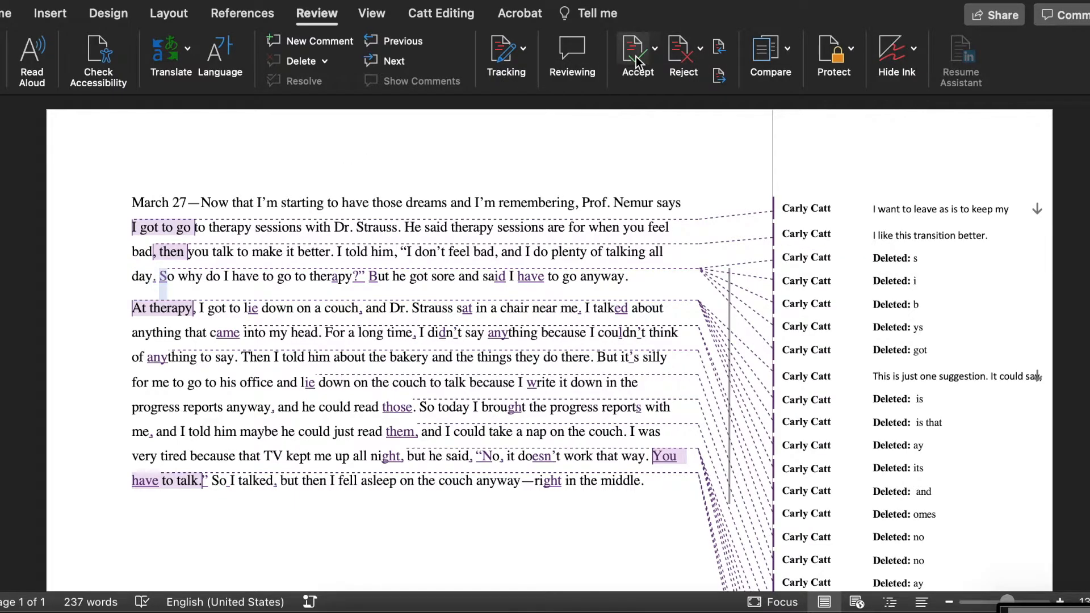
left_click(636, 57)
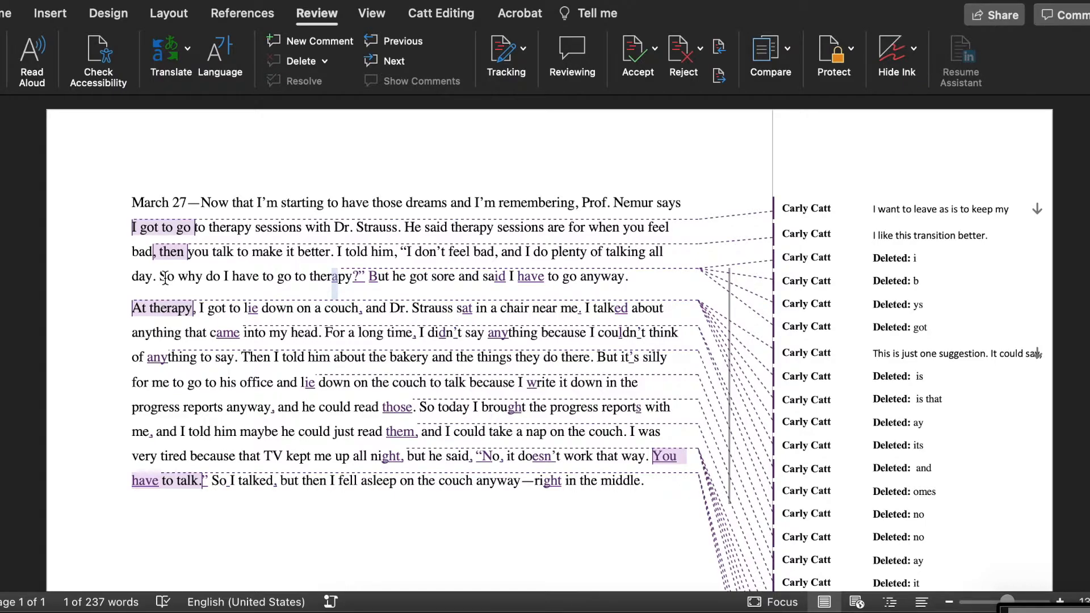
Step: Accept the fourth line's corrections: "a" in "therapy", the question mark with closing quotation mark, capital "B" in "But", and "id" in "said"
left_click(848, 254)
left_click(640, 52)
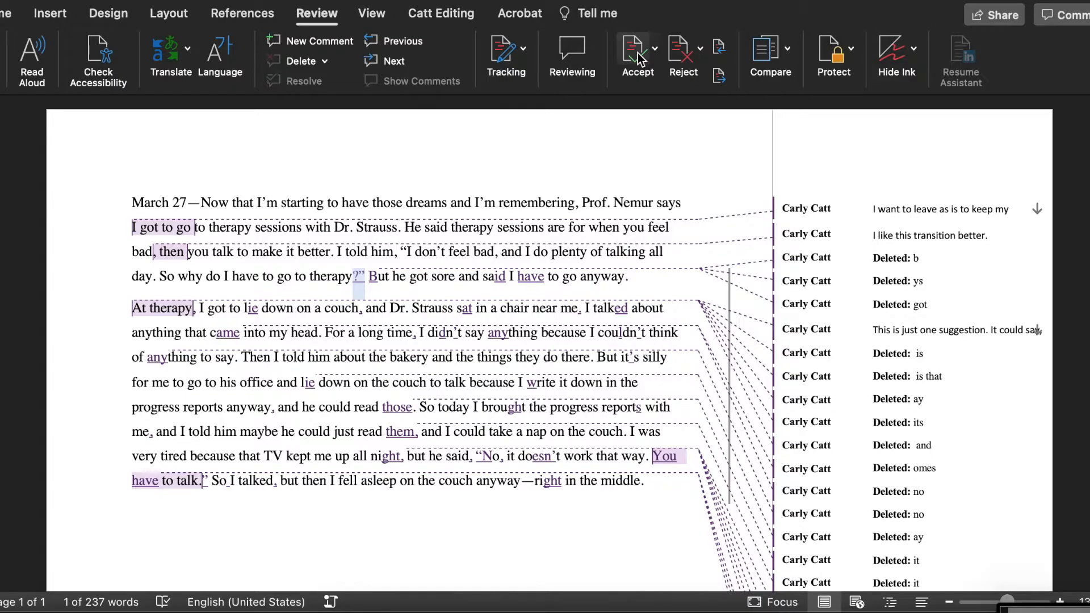
left_click(640, 59)
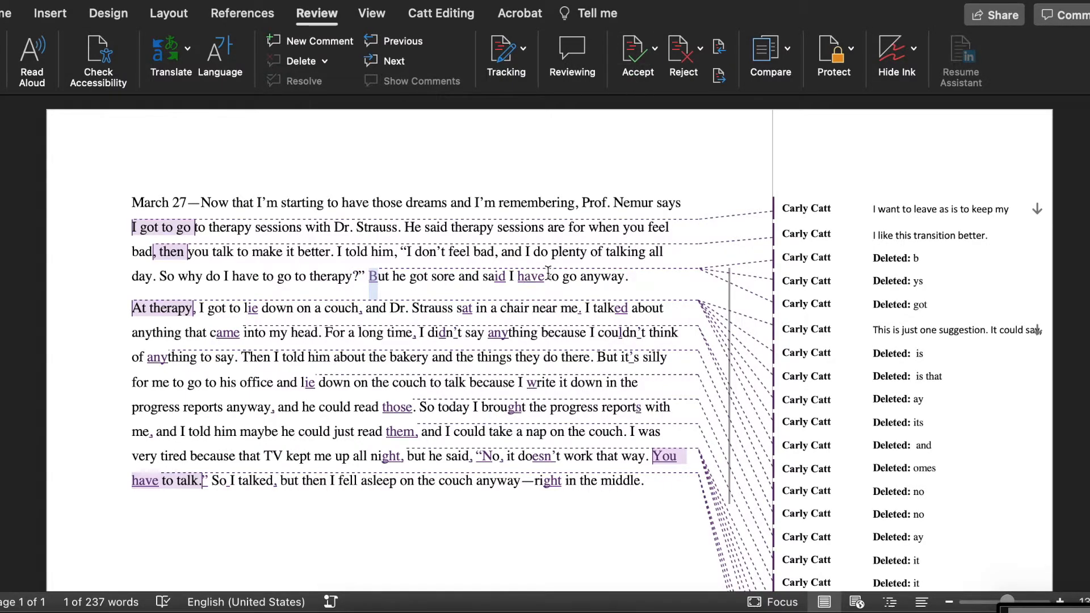
left_click(893, 261)
left_click(635, 62)
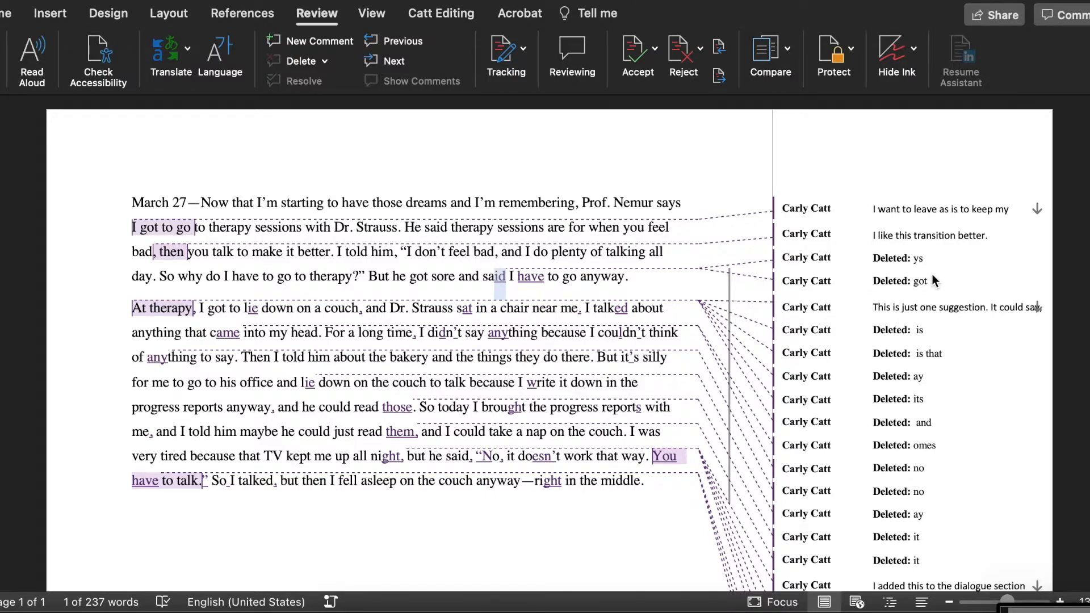
mouse_move(912, 259)
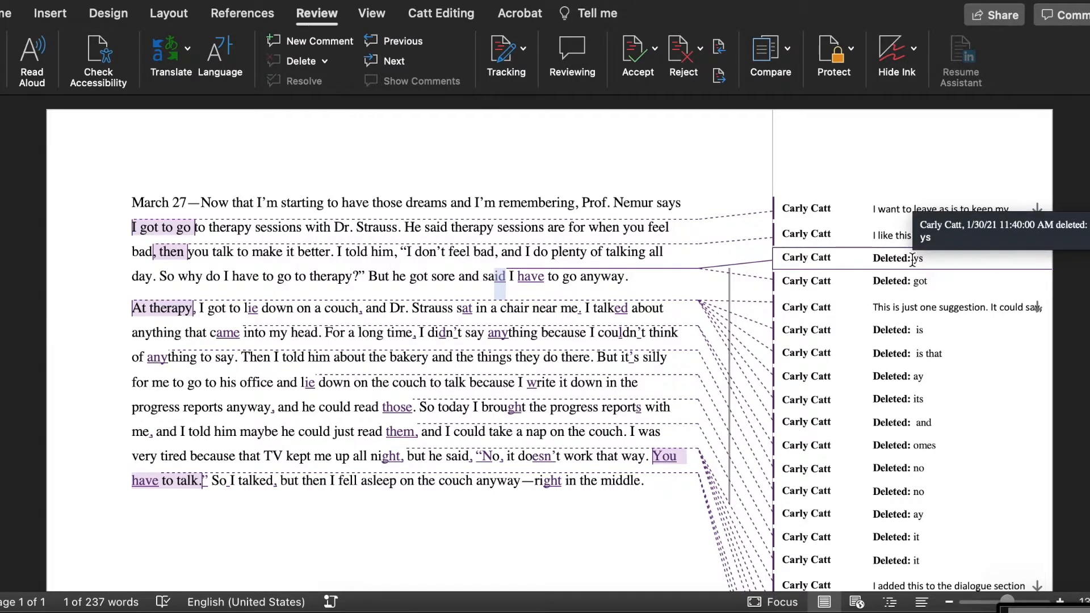
left_click(633, 71)
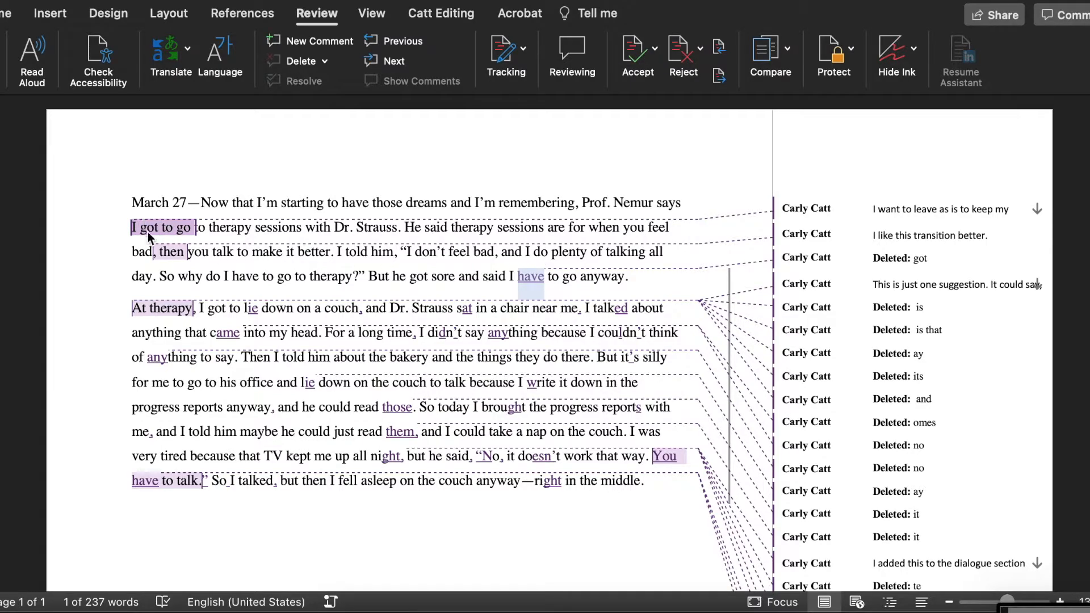
Step: Reject replacing "got" with "have" in the fourth line and comment on "I got to": "Same as before. Keep for author's voice."
left_click(683, 54)
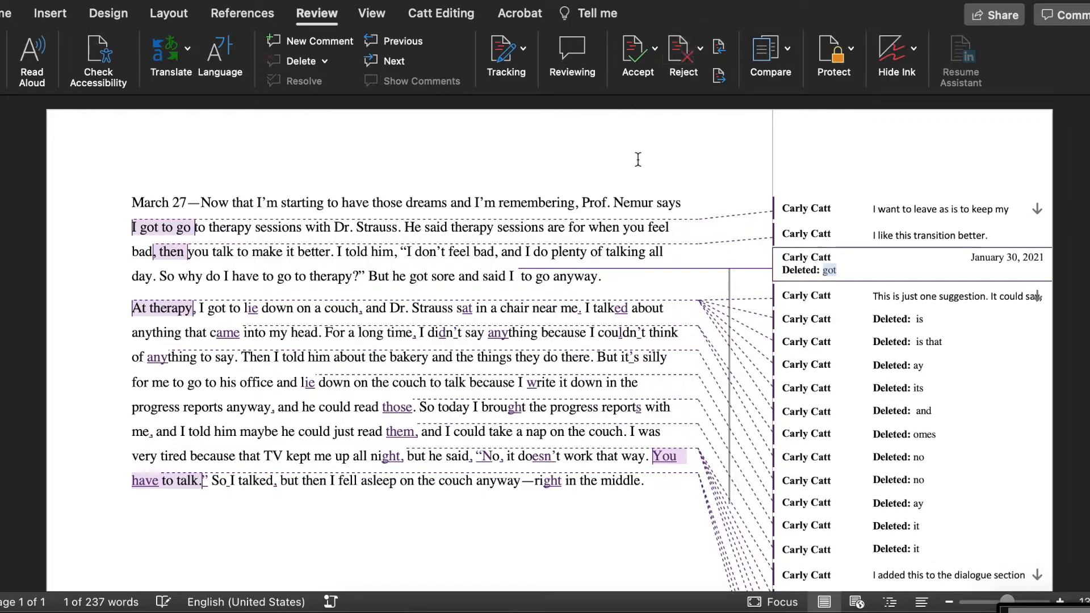
left_click(683, 54)
left_click_drag(553, 277, 507, 277)
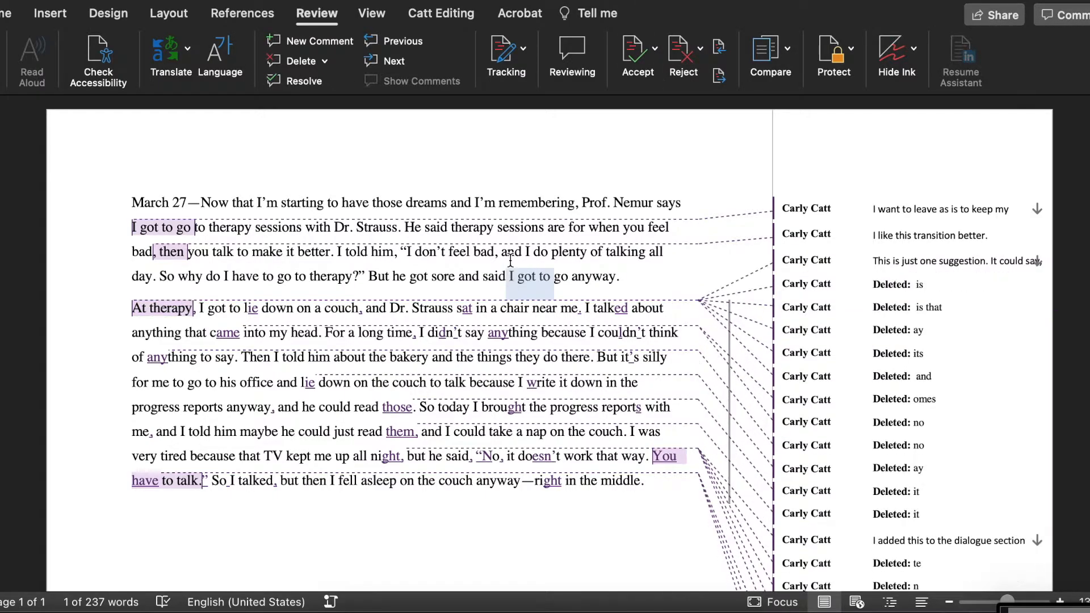
left_click(328, 47)
type("Same as before. Keep for author's o")
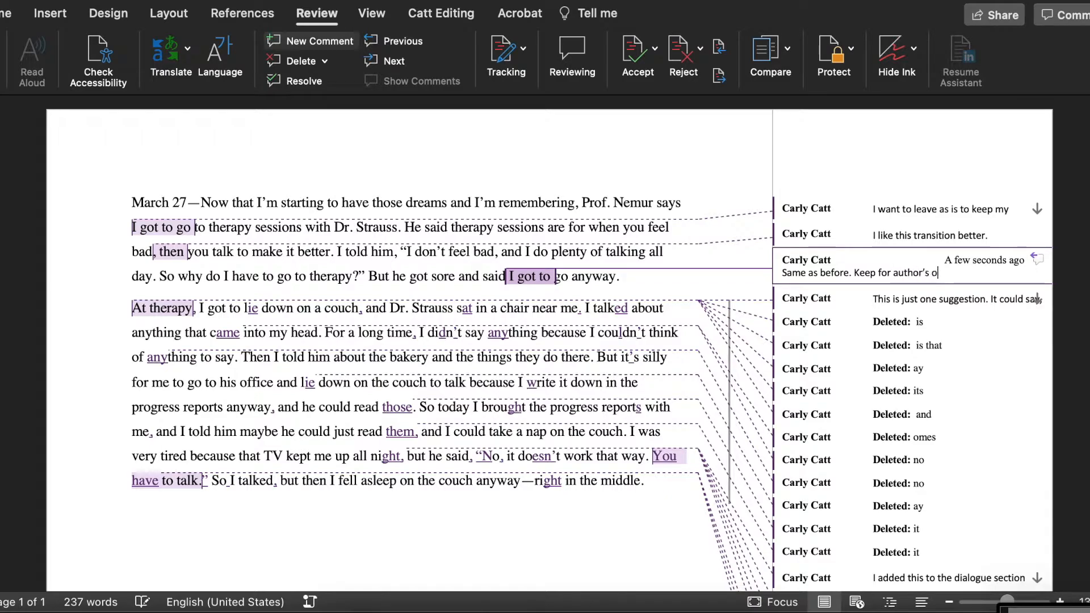
type("voice.")
Step: Reply to the editor's comment on "At therapy" with "Let's use “In therapy” instead."
left_click(722, 81)
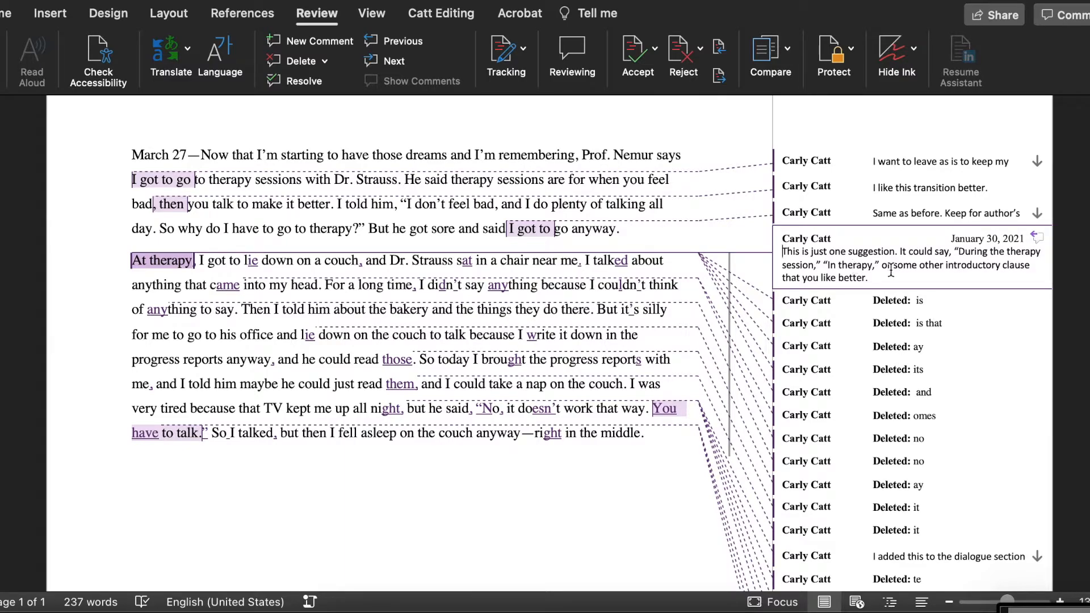
left_click(1037, 237)
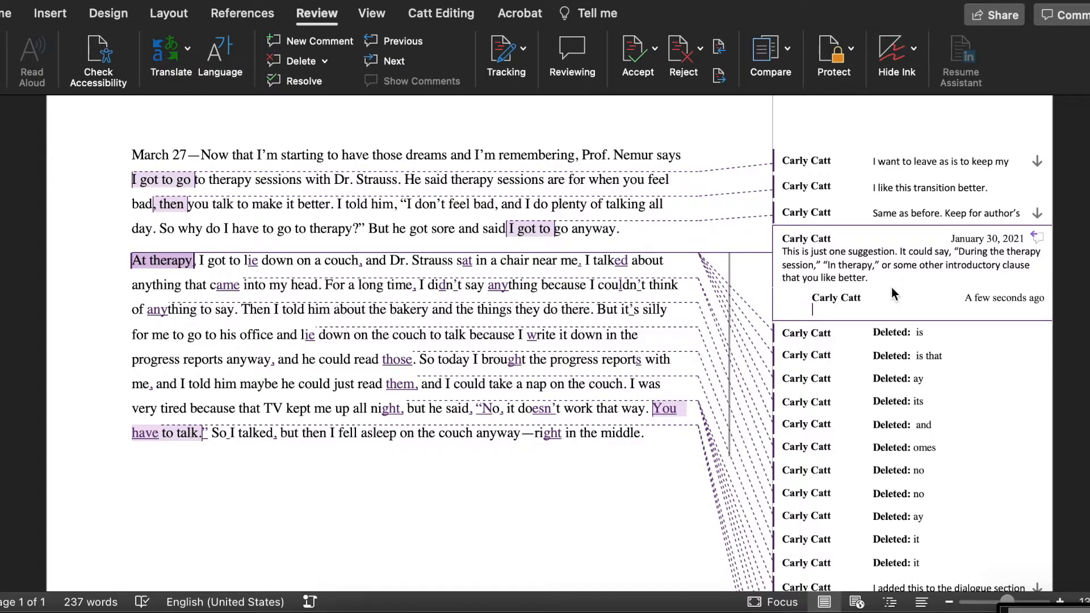
type("Let'")
type("s use \"Intherapy”")
right_click(862, 312)
left_click(878, 317)
type("” instead.")
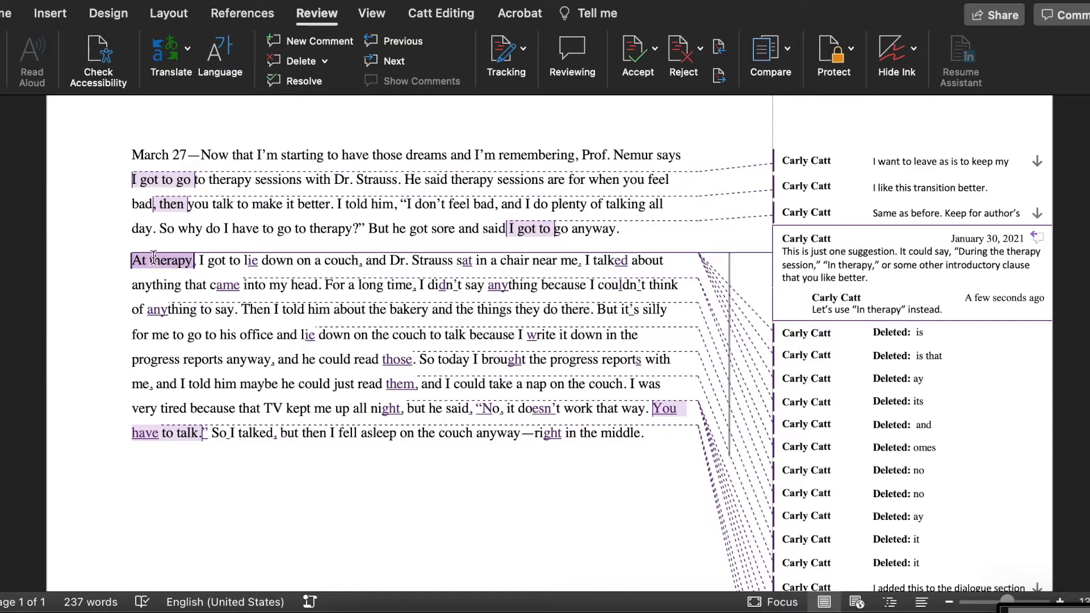
left_click_drag(179, 261, 131, 261)
left_click(923, 241)
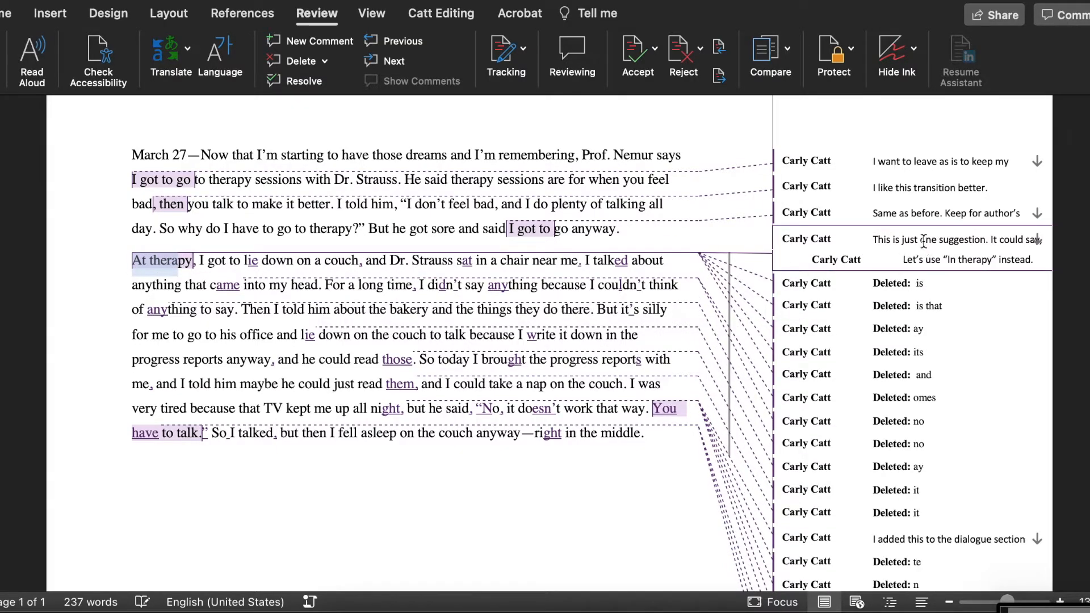
left_click_drag(923, 241, 926, 252)
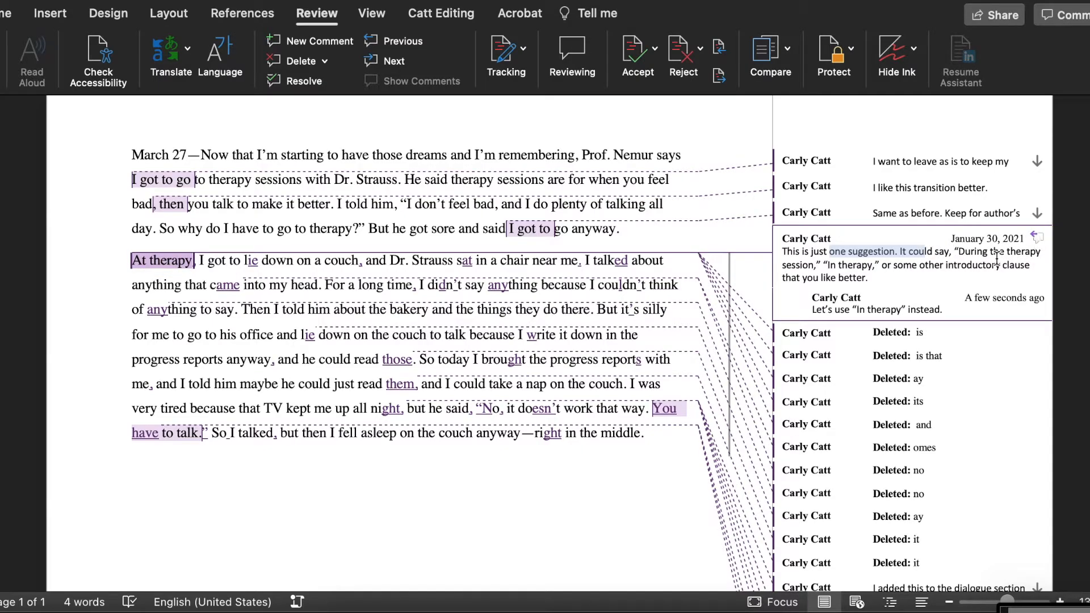
left_click(793, 250)
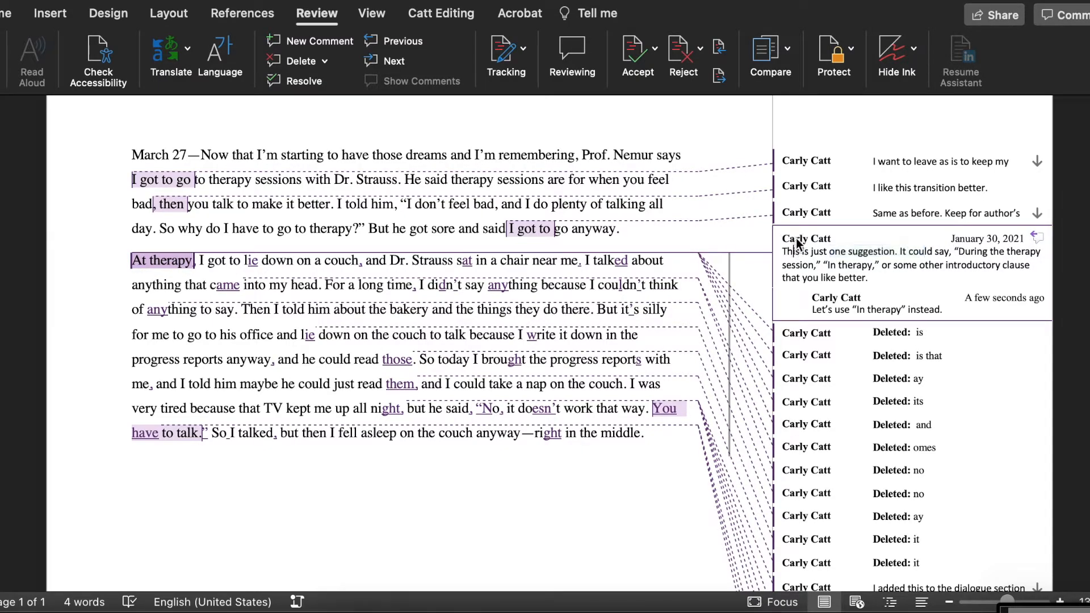
triple_click(797, 244)
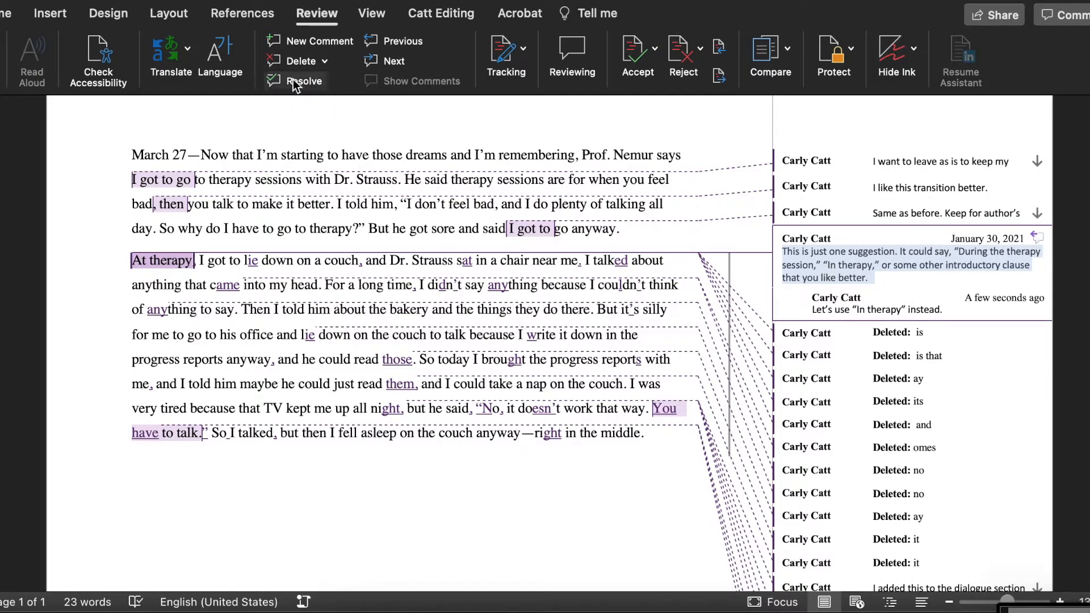
left_click(803, 260)
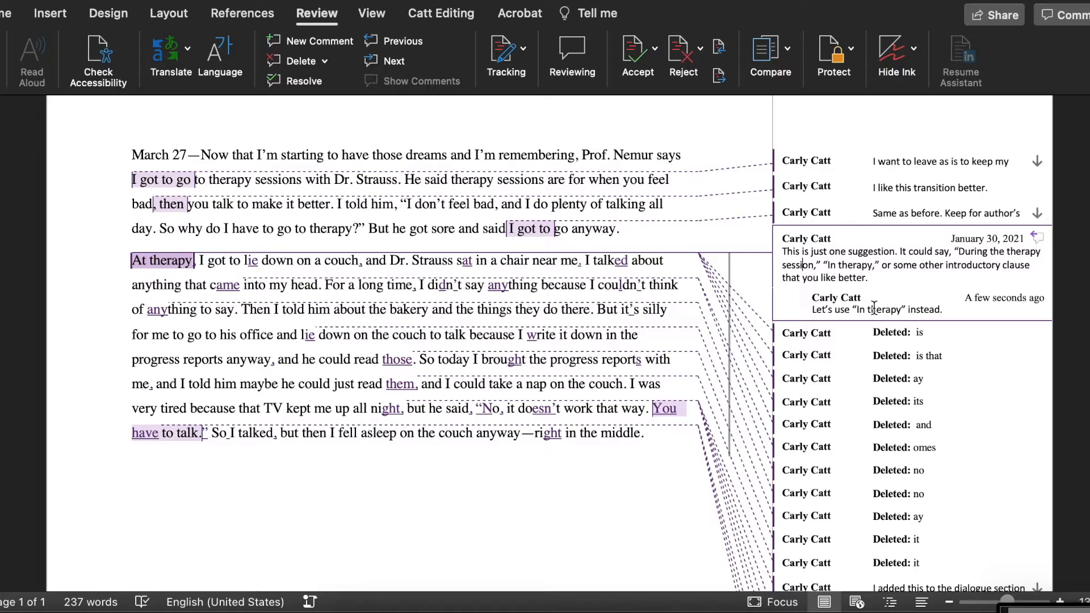
Step: Accept the replacement of "ay" with "ie" in "lie down on a couch" and the comma after "couch"
left_click(218, 262)
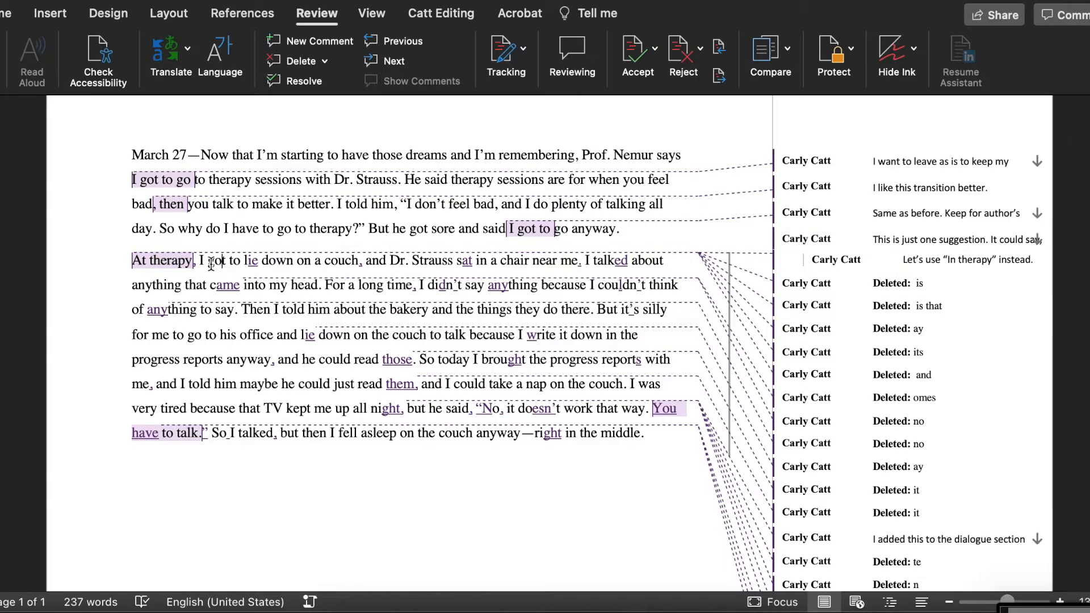
left_click(719, 75)
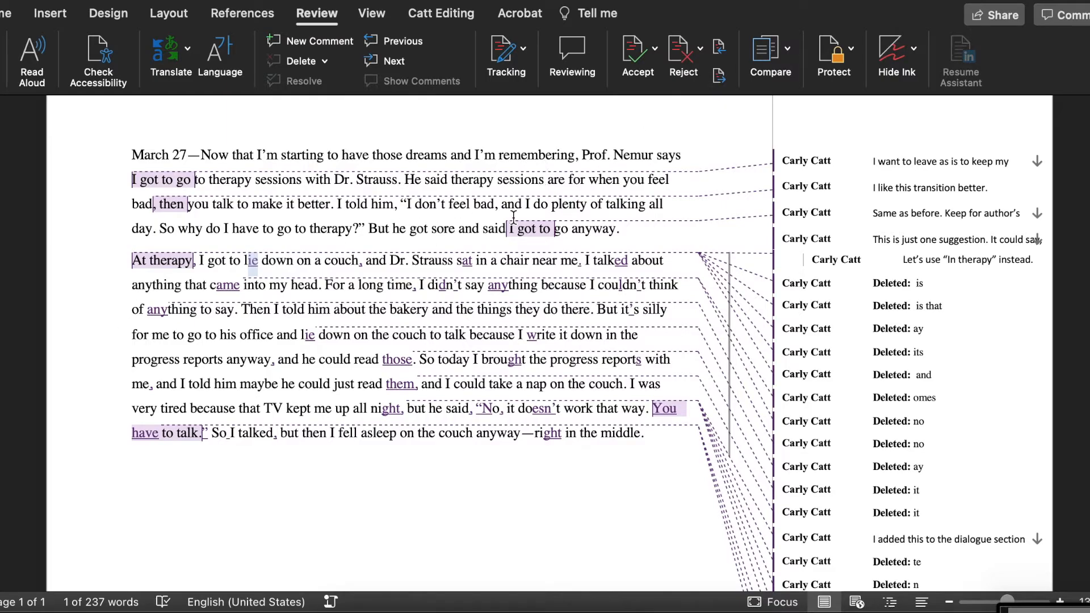
left_click(720, 76)
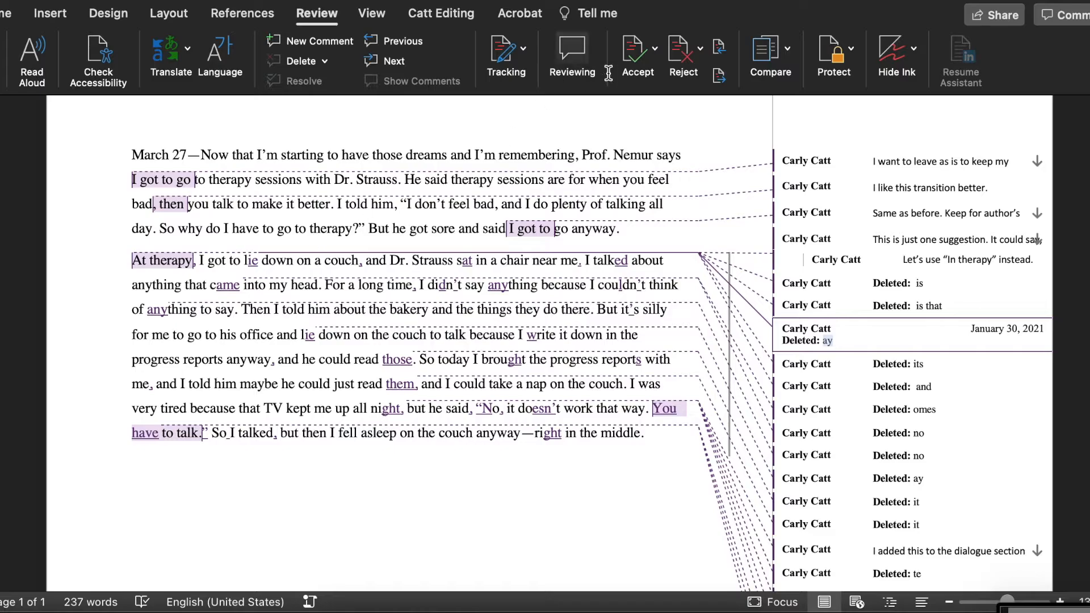
left_click(632, 51)
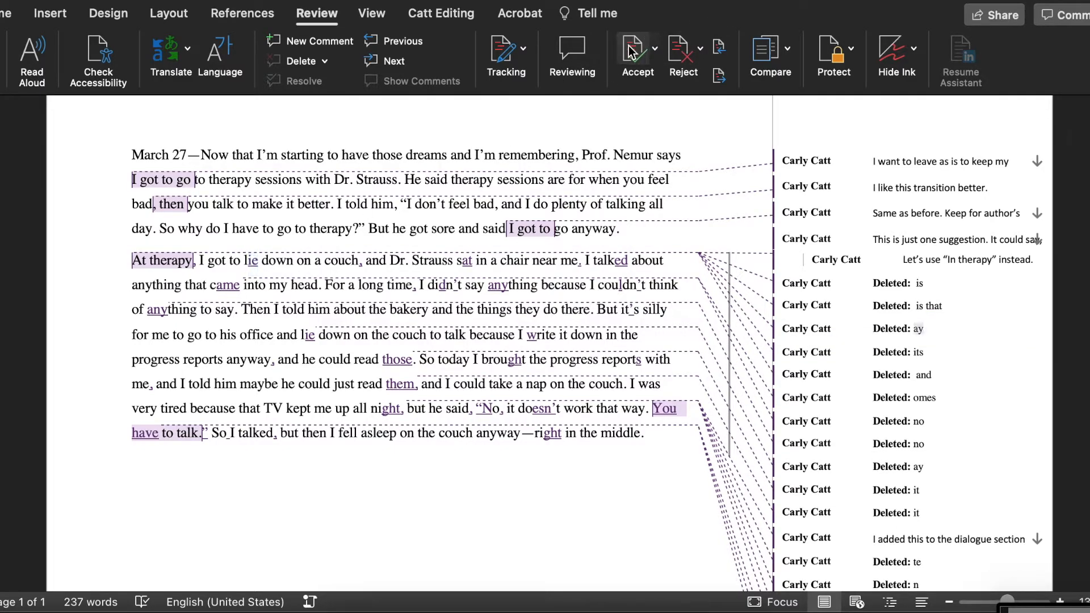
left_click(632, 51)
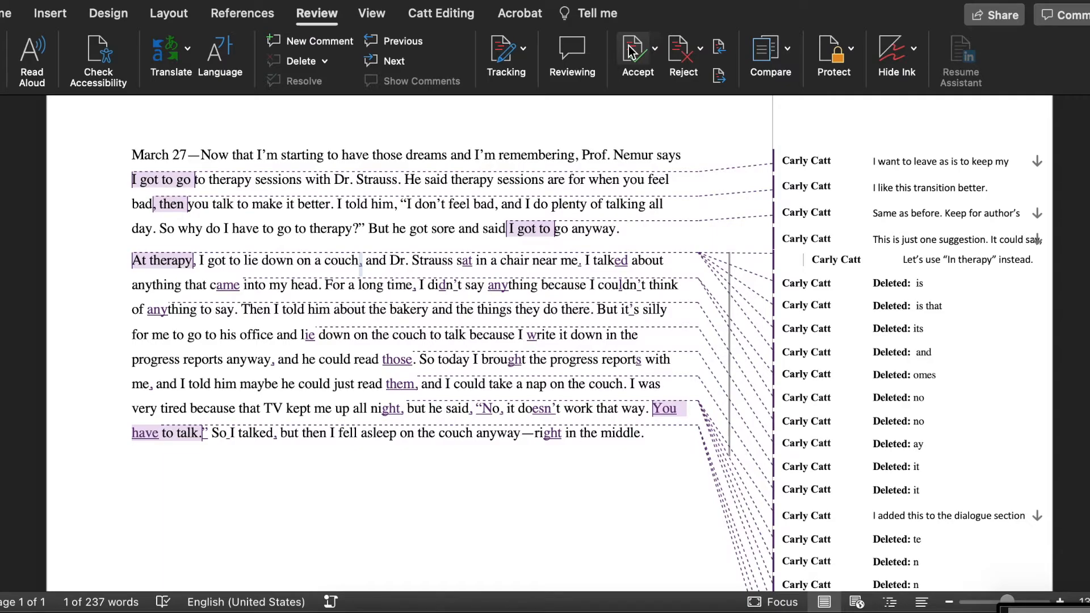
left_click(632, 51)
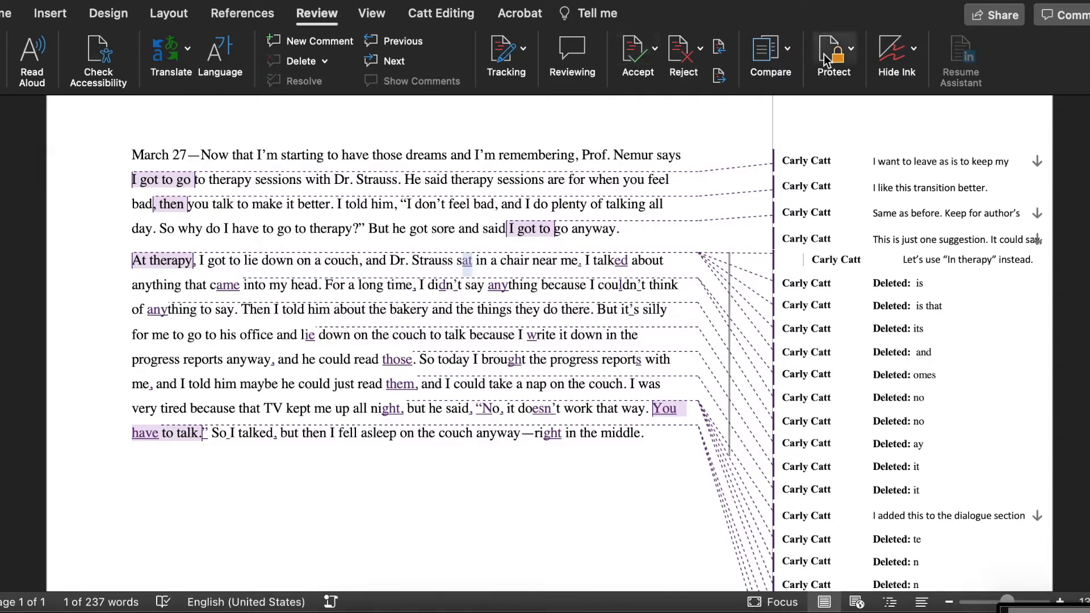
Step: Accept the change from "sits" to "sat" and the period that replaces "and" after "near me"
left_click(720, 76)
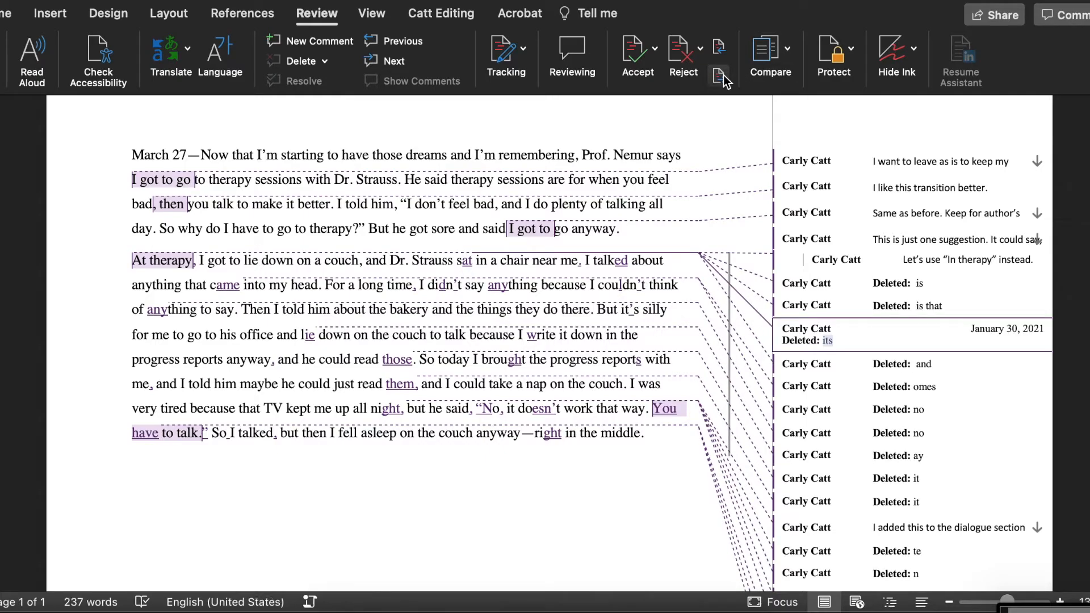
left_click(719, 48)
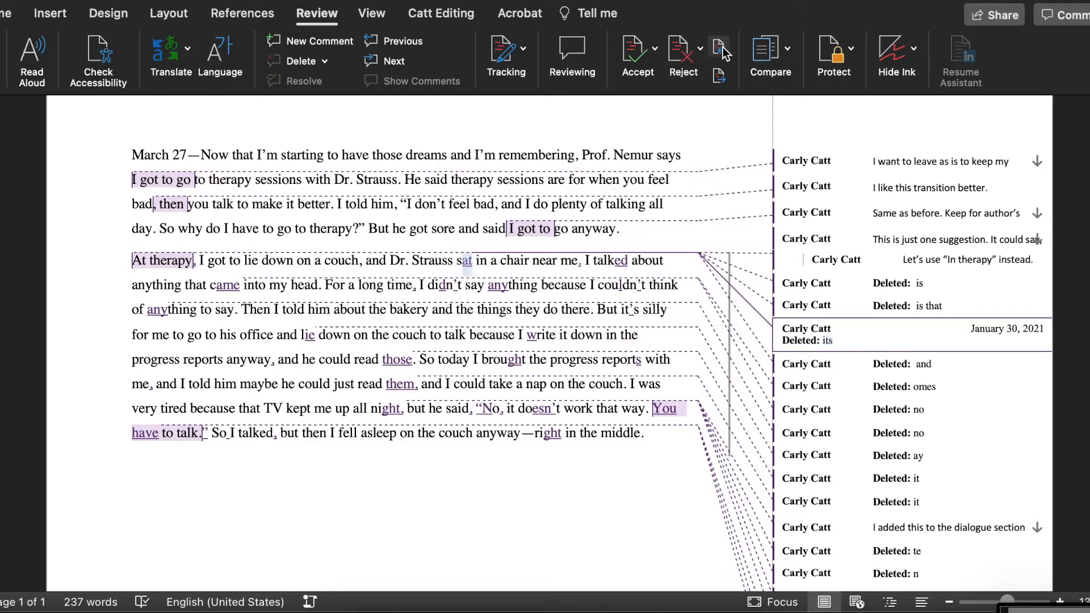
left_click(638, 57)
left_click(637, 57)
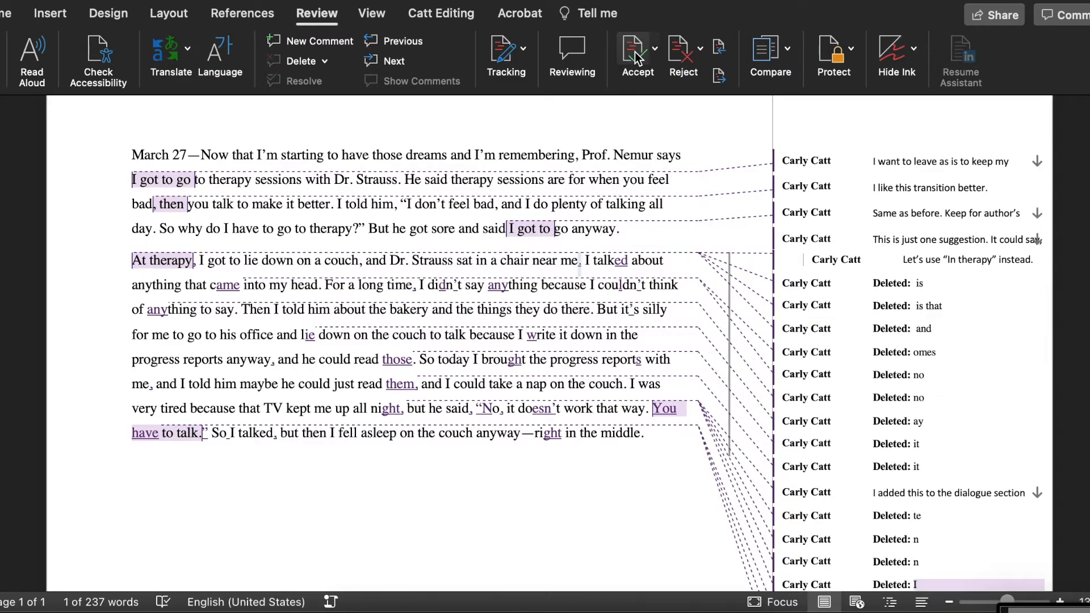
left_click(639, 56)
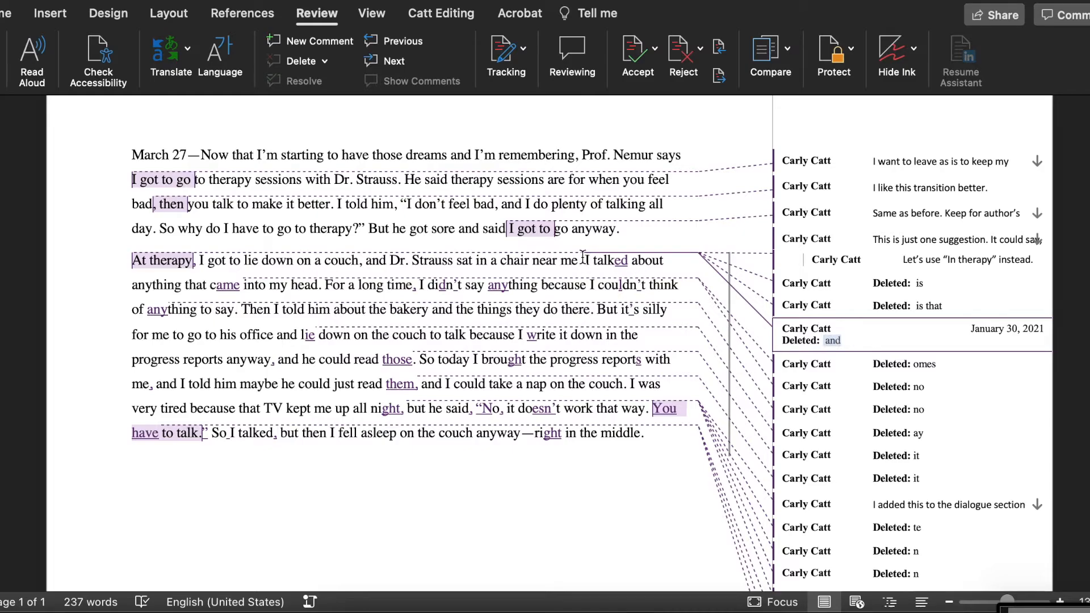
mouse_move(582, 257)
left_click(638, 57)
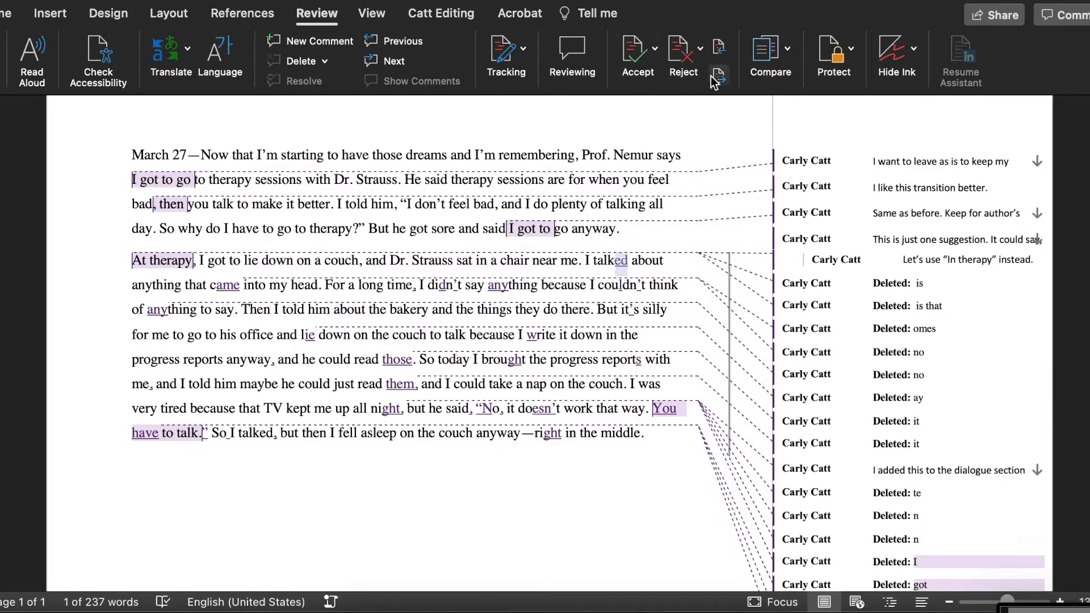
Step: Accept the tracked "ed" ending in "talked" and the replacement of "omes" with "ame" in "came" in the second paragraph
mouse_move(616, 261)
left_click(629, 54)
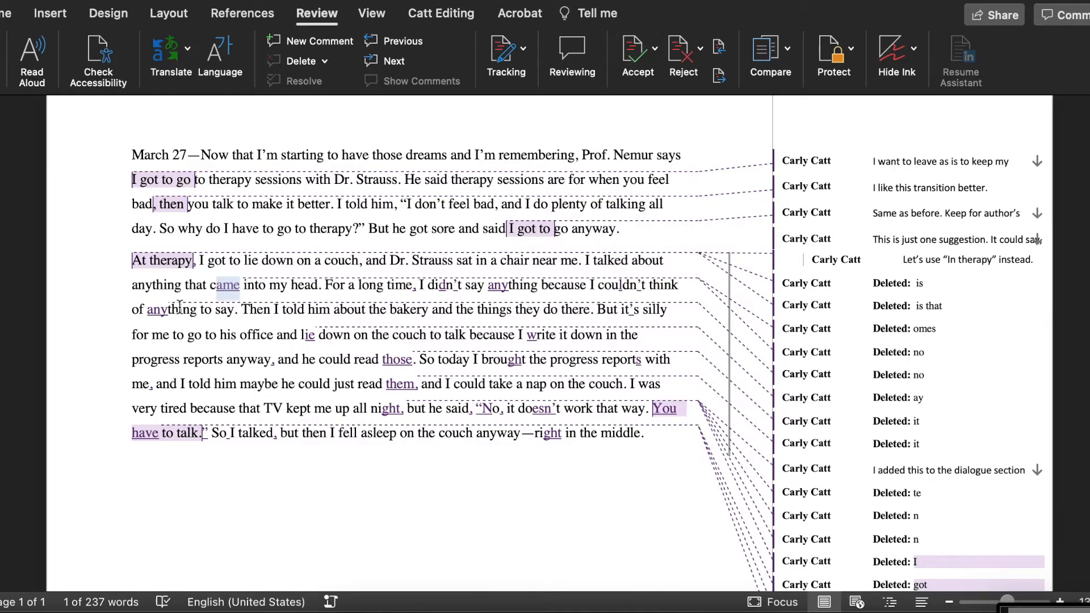
left_click(719, 76)
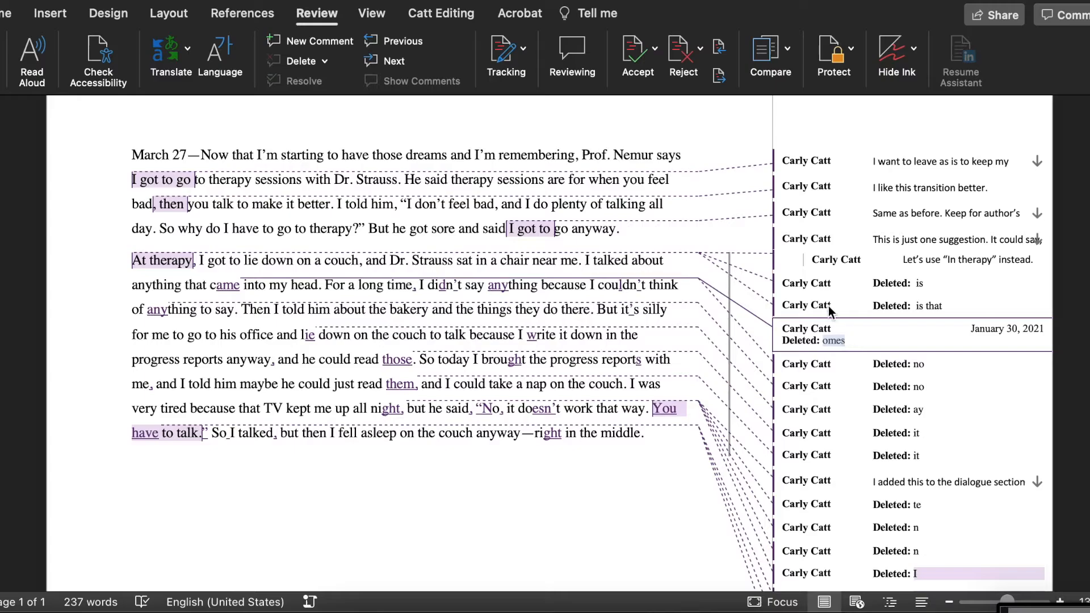
left_click(718, 74)
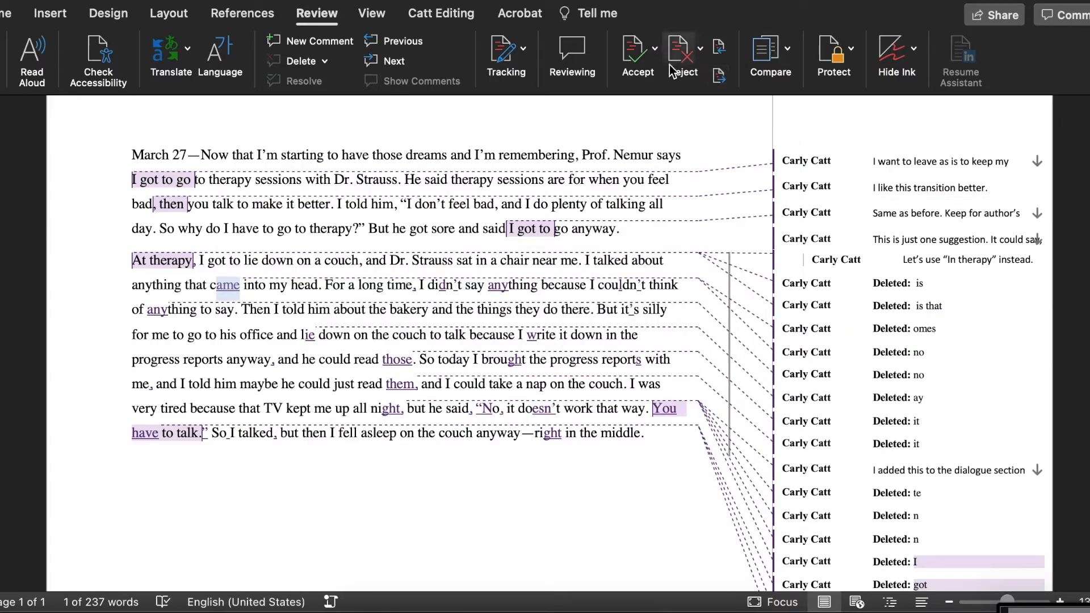
left_click(635, 54)
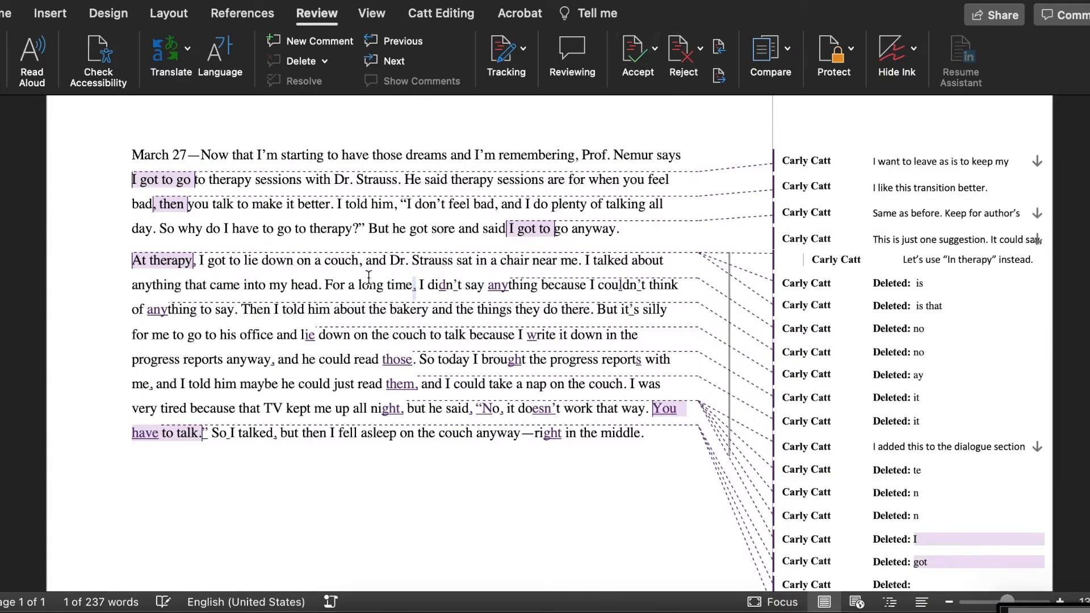
Step: Examine the full comment thread on "At therapy" and the available markup display modes
left_click(390, 286)
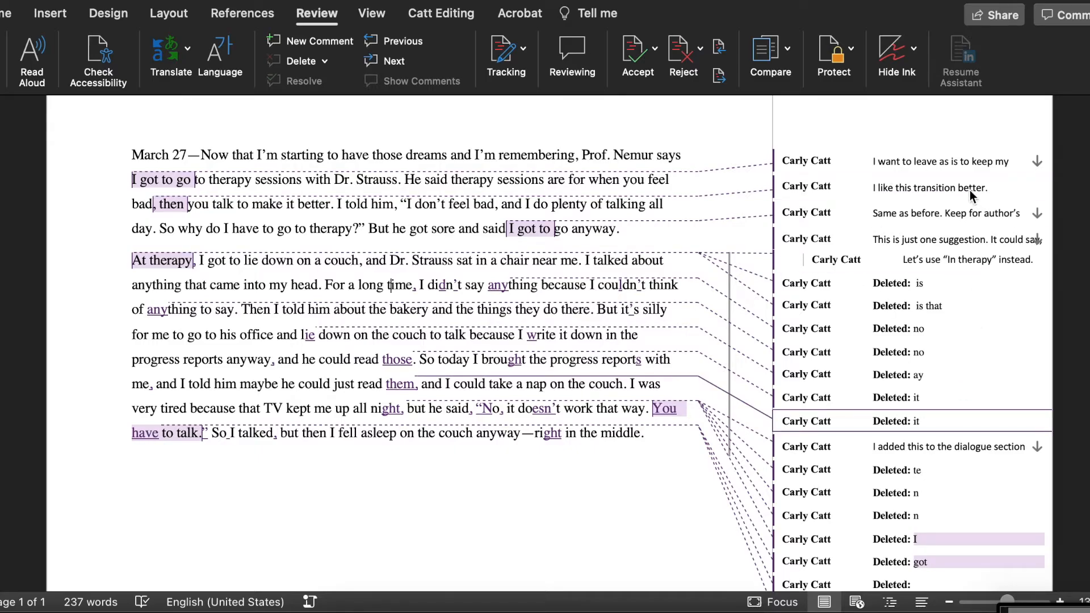
mouse_move(899, 280)
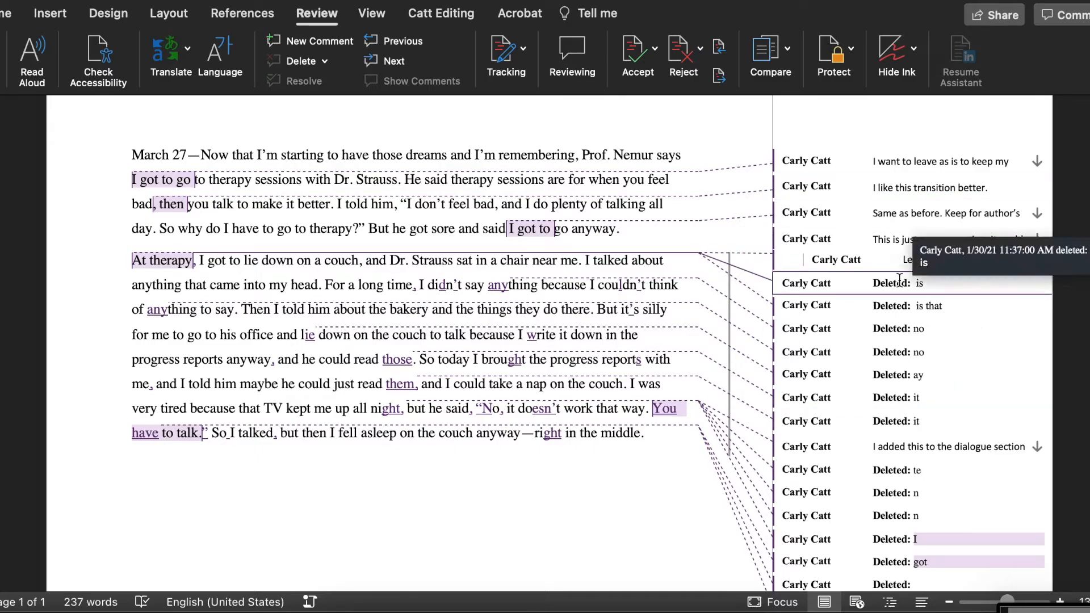
left_click(885, 239)
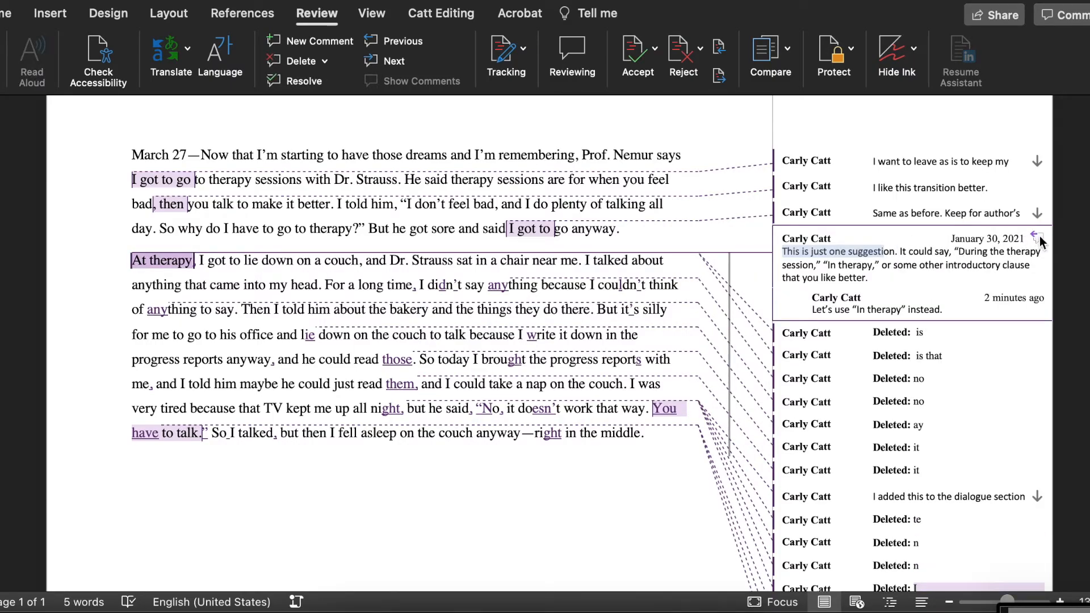
left_click_drag(208, 260, 346, 262)
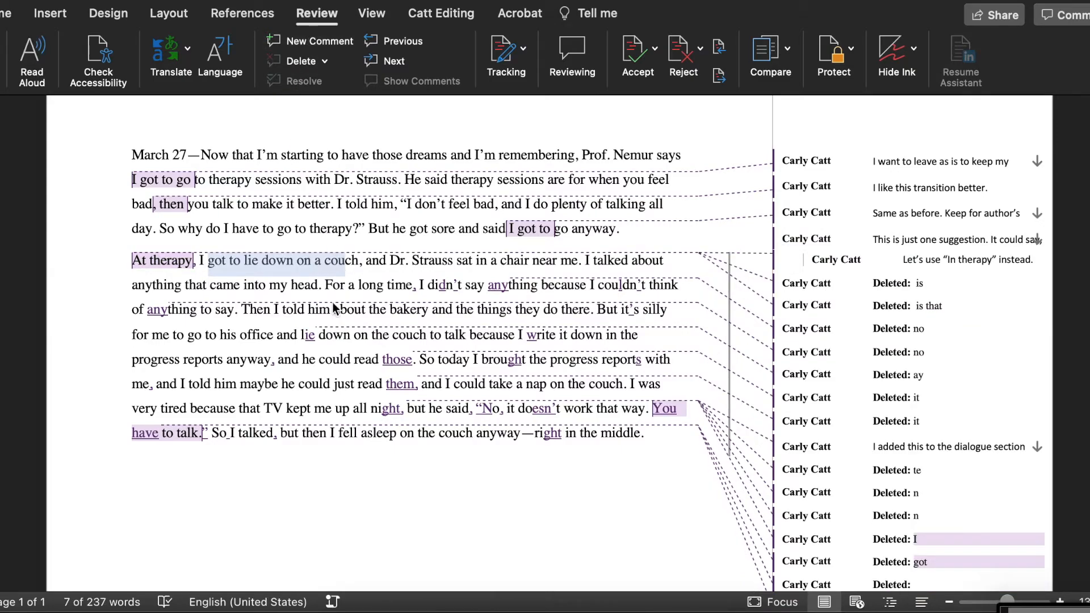
left_click(362, 261)
left_click(507, 54)
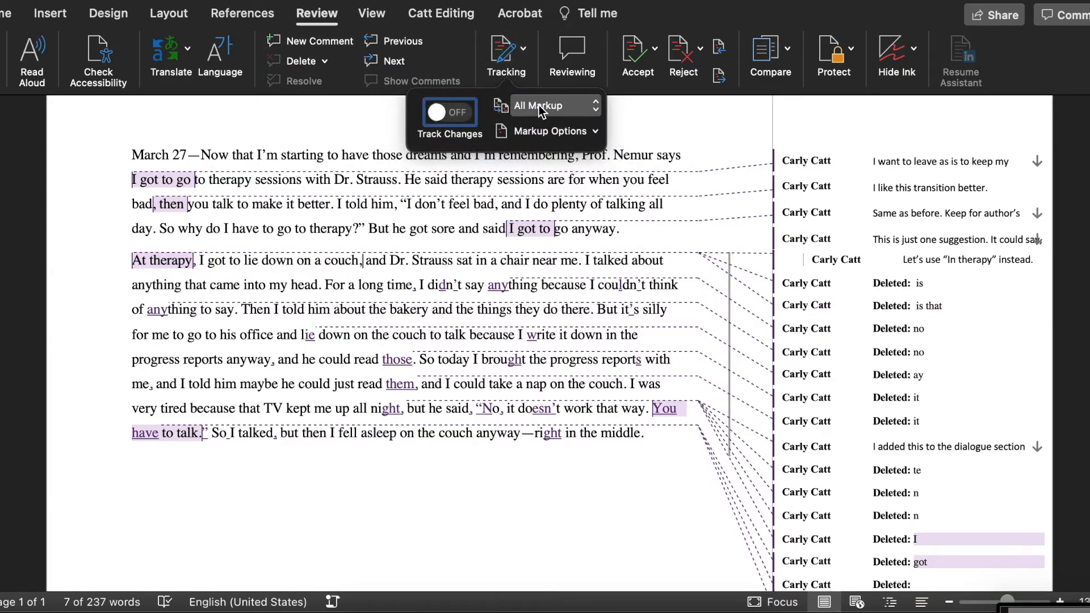
left_click(545, 108)
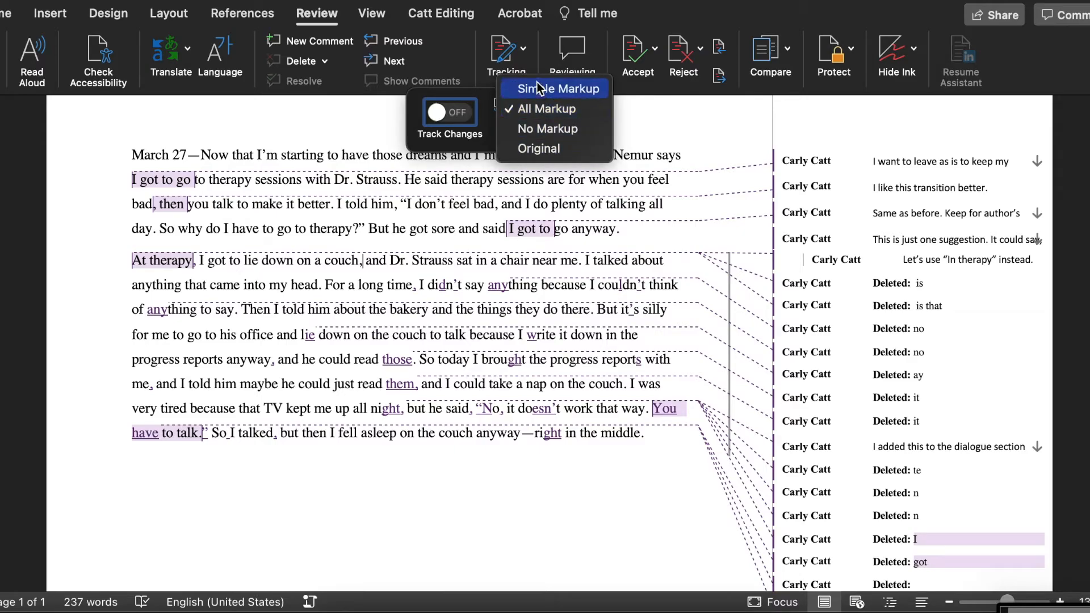
left_click(510, 49)
left_click(509, 205)
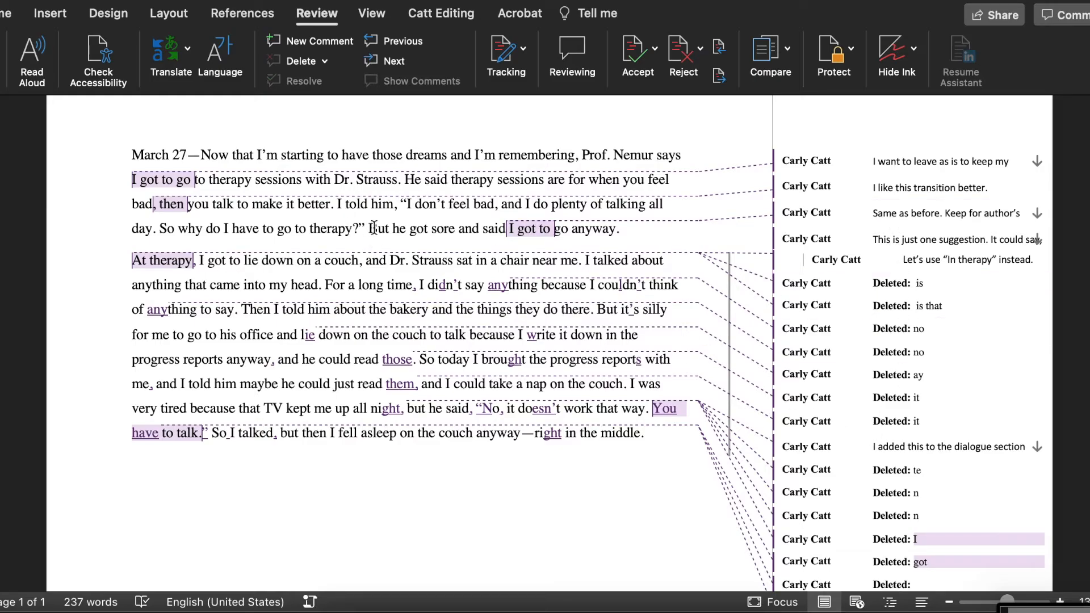
left_click_drag(371, 228, 651, 230)
key("BackSpace")
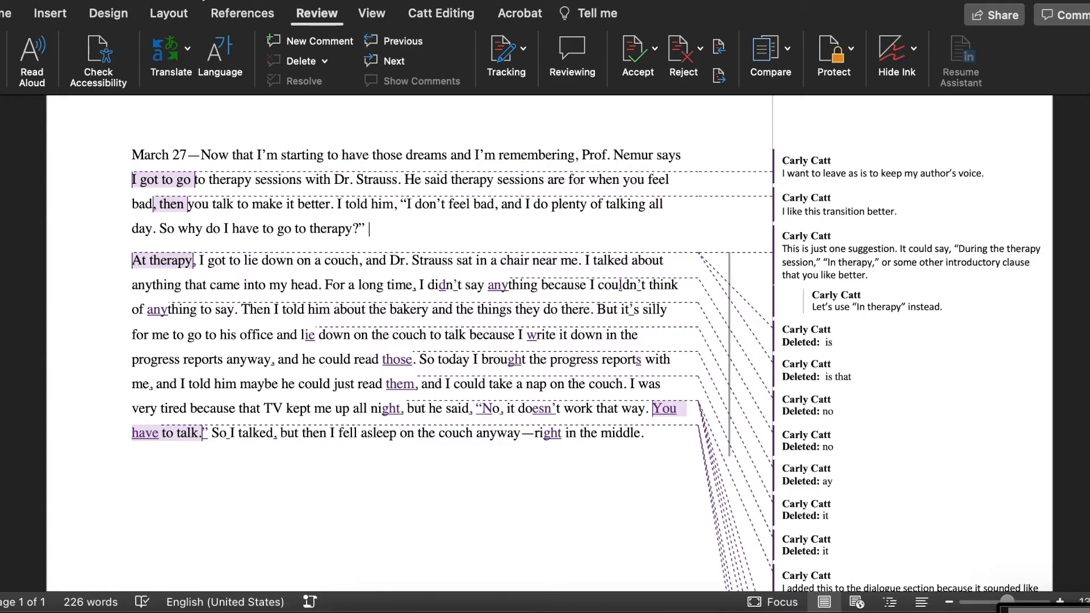
key("super+z")
left_click(639, 237)
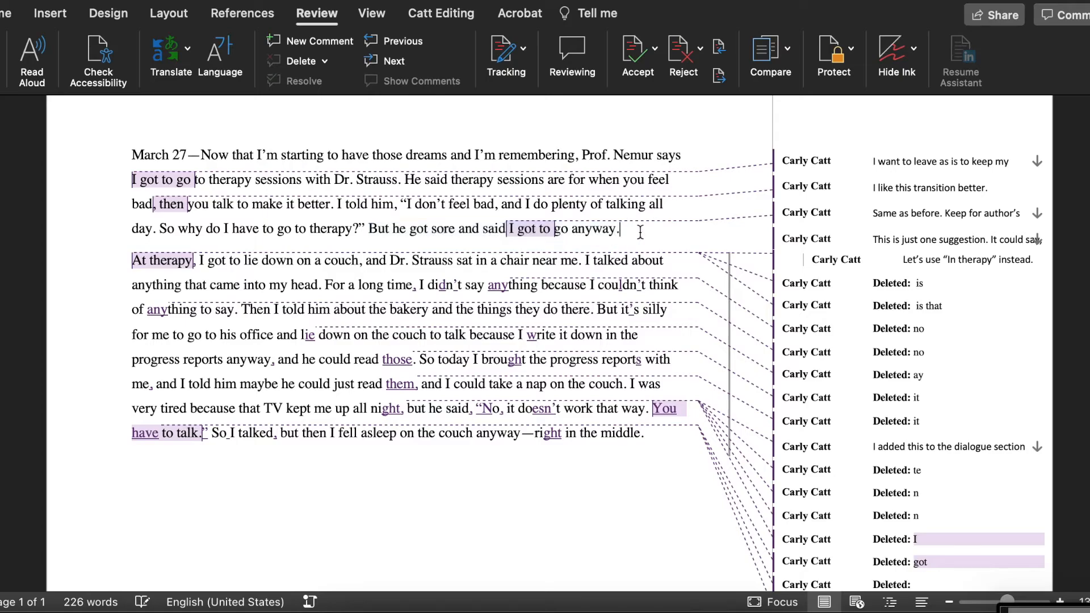
Step: Start a new paragraph before the sentence "But he got sore and said I got to go anyway."
left_click(368, 228)
key("Return")
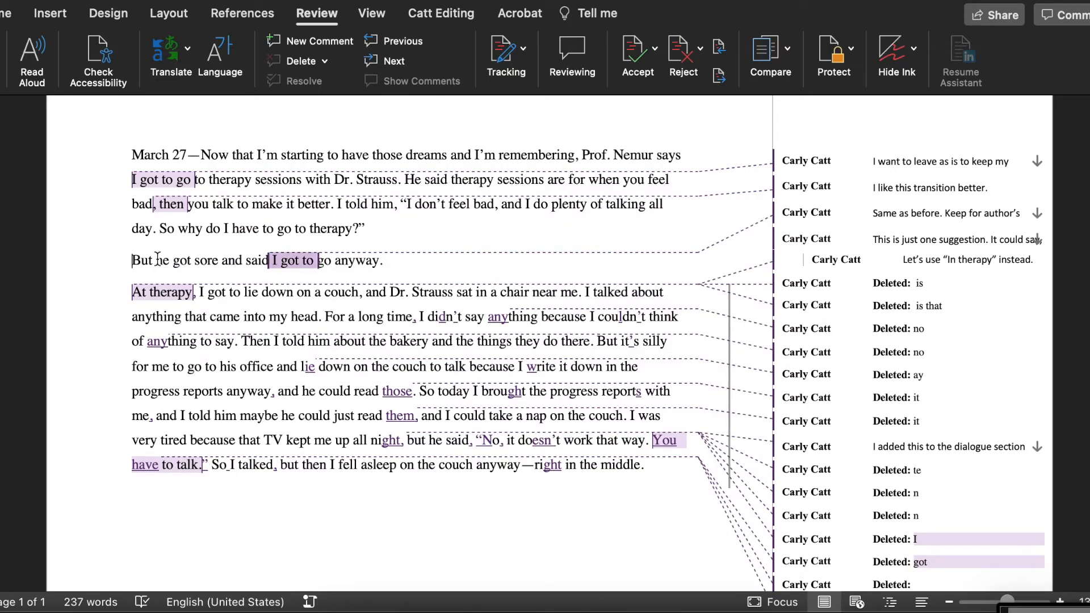
left_click_drag(133, 229, 334, 268)
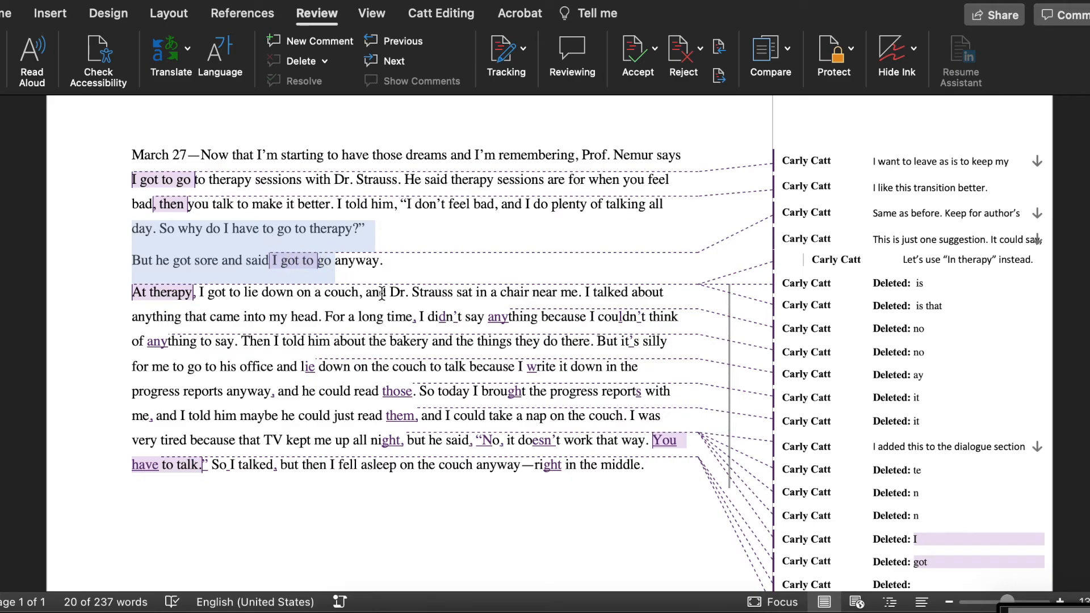
left_click(361, 261)
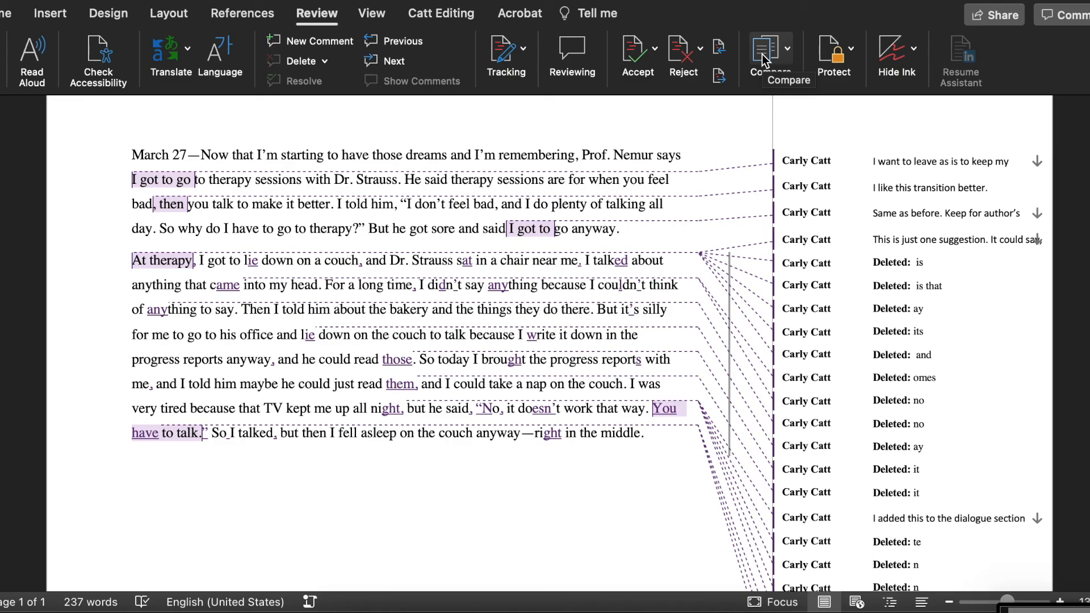
left_click_drag(255, 180, 383, 210)
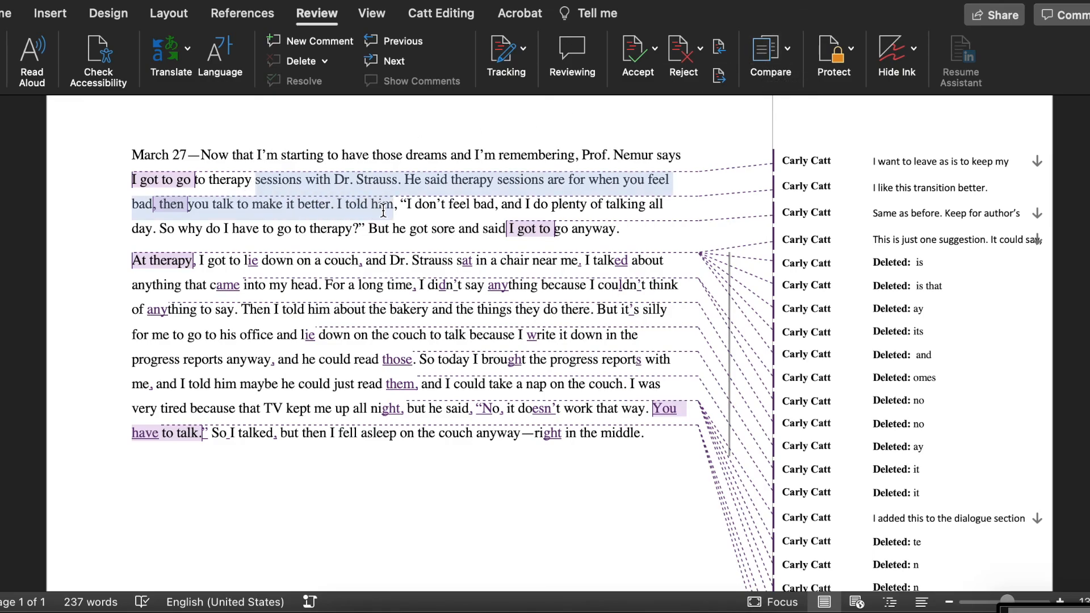
left_click(383, 210)
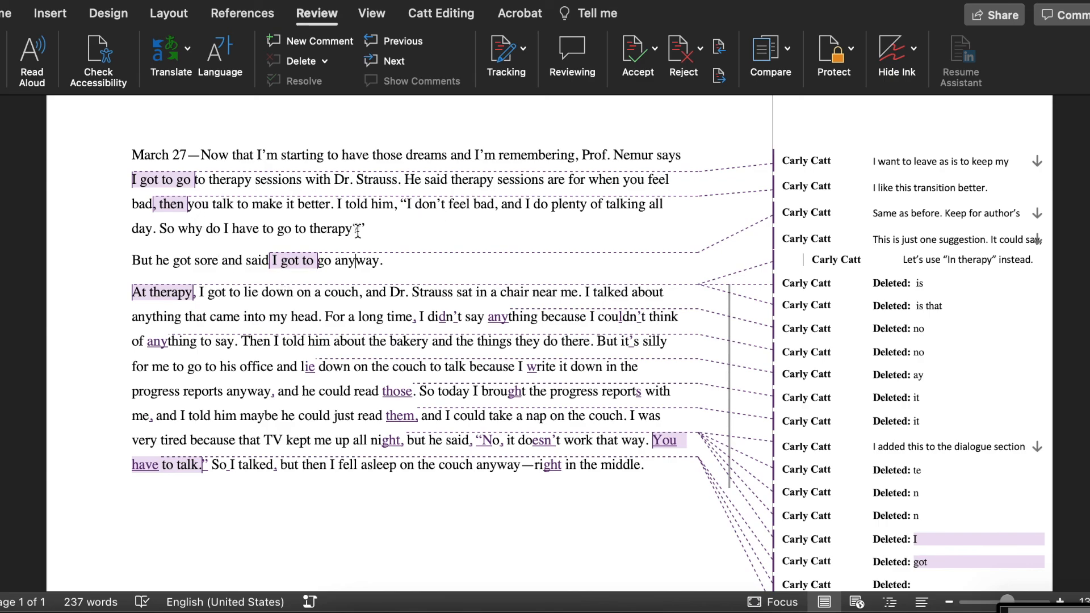
left_click_drag(132, 260, 353, 261)
left_click(397, 260)
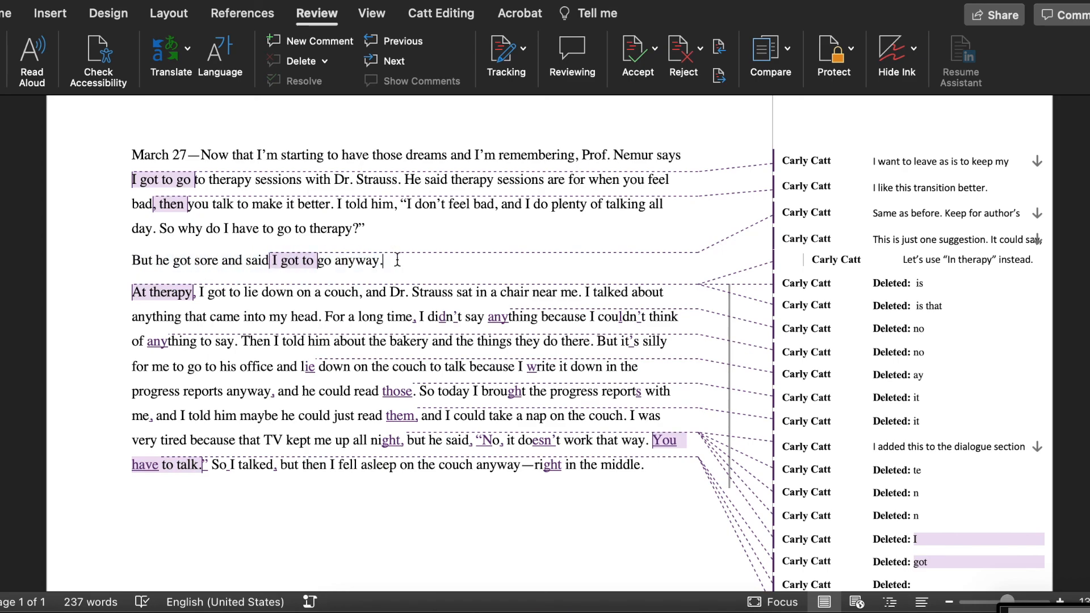